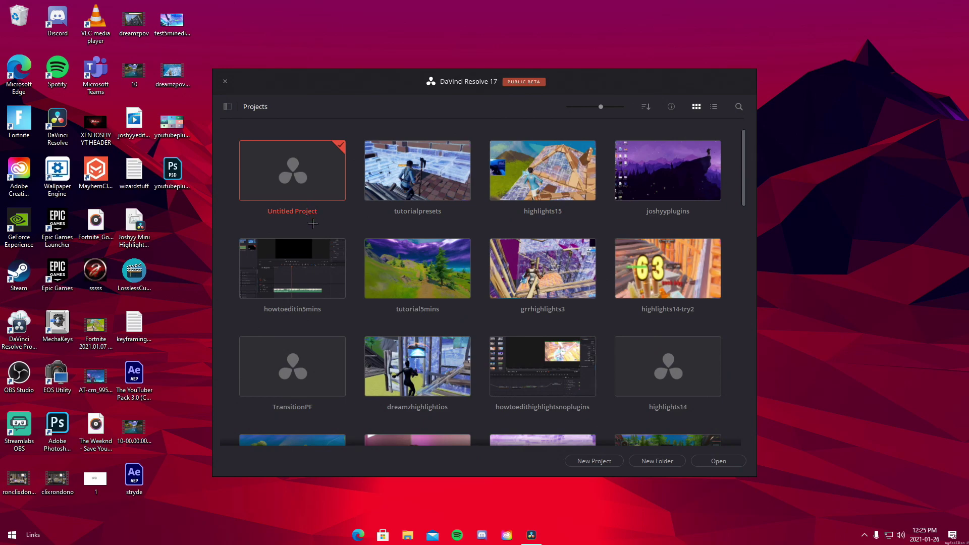
Open the Untitled Project and set the timeline frame rate to 60 frames per second in the project settings.
double_click(314, 171)
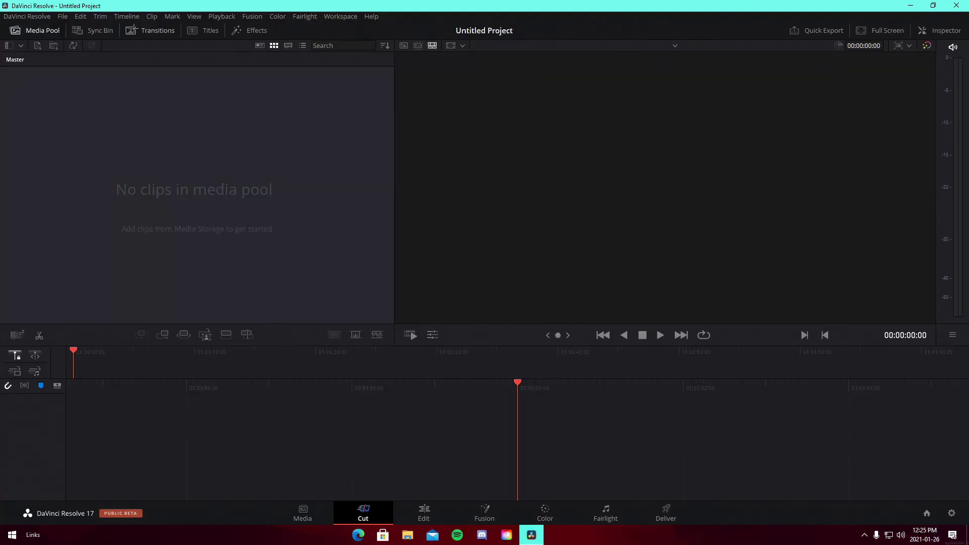
click(64, 16)
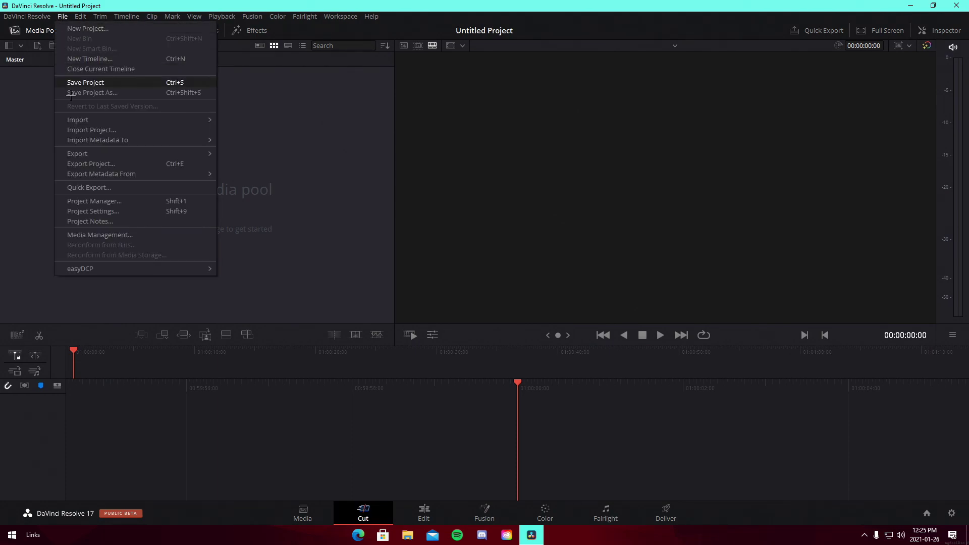
click(91, 210)
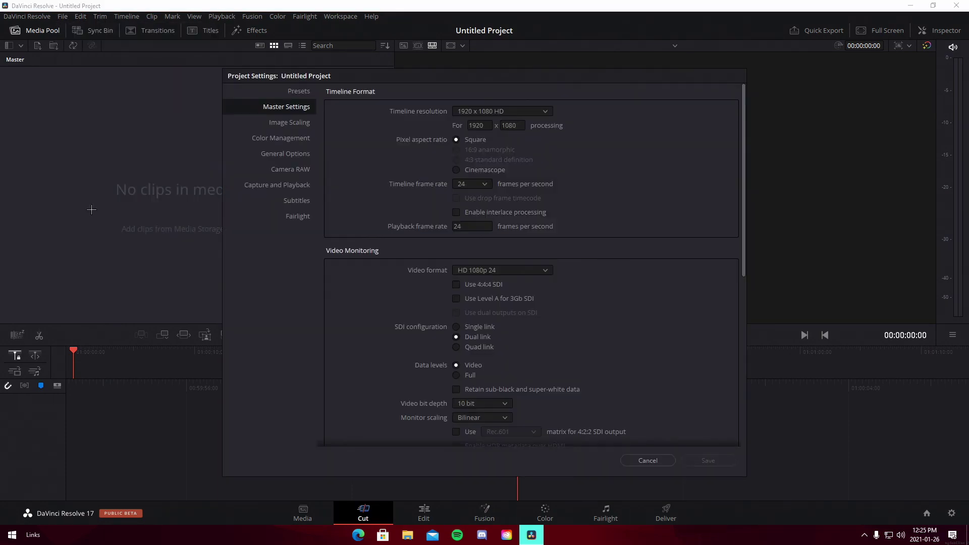
click(484, 185)
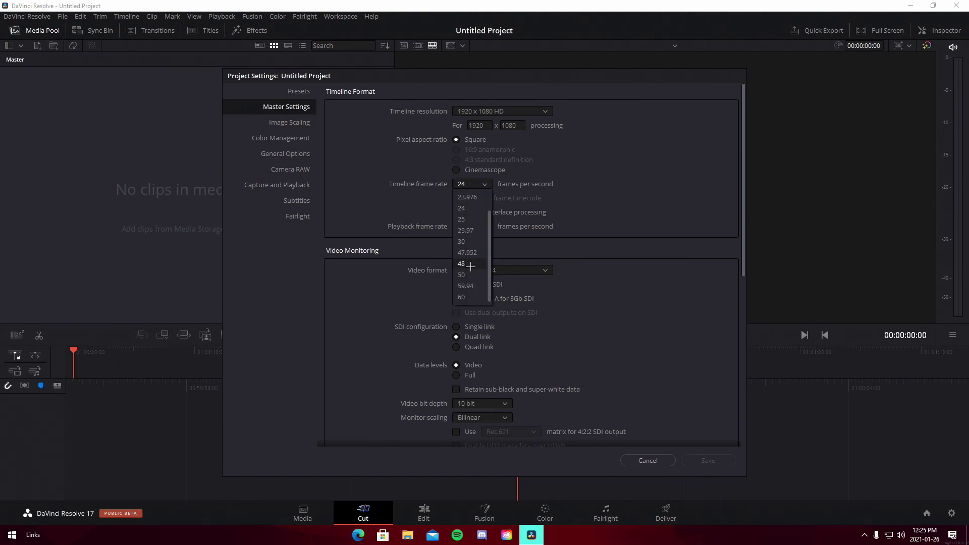
click(469, 300)
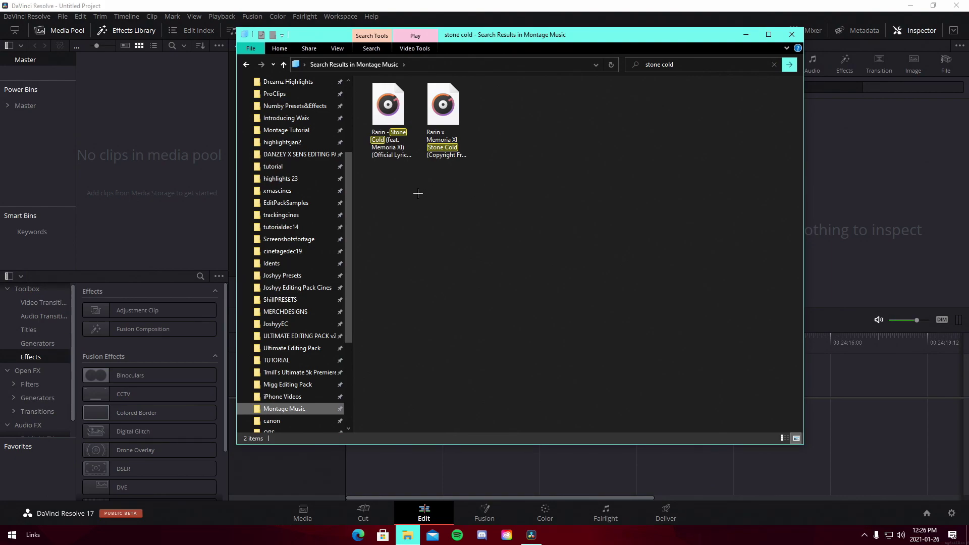
Place "Rarin - Stone Cold (feat. Memoria XI) (Official Lyric Video).mp3" on Audio 1 and mark its beat at 01:00:20:56 with a blue marker.
drag(393, 147, 393, 433)
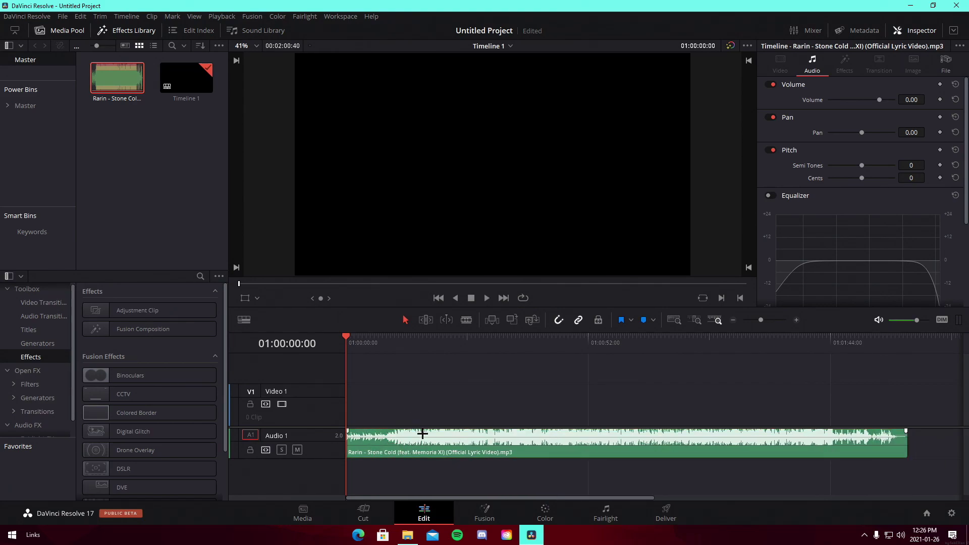
drag(762, 320, 765, 320)
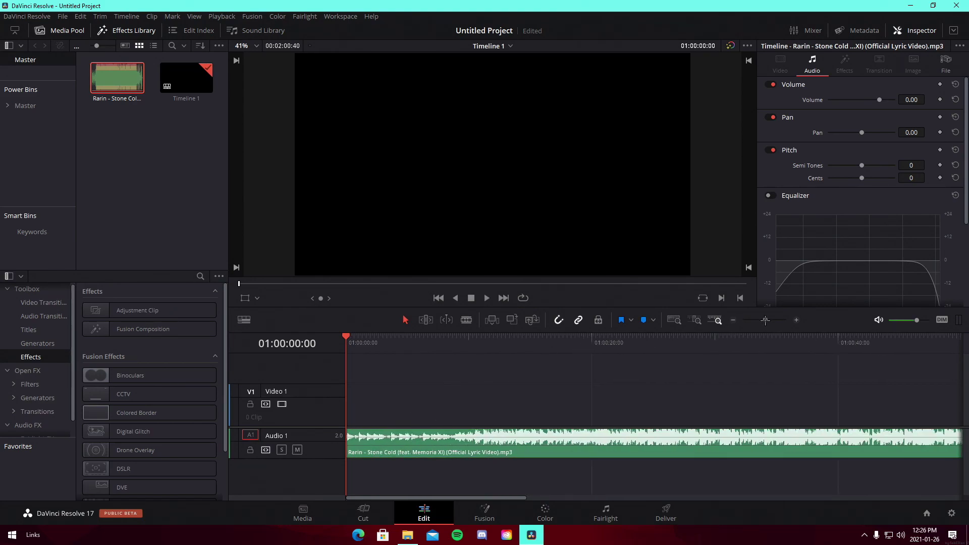
click(497, 340)
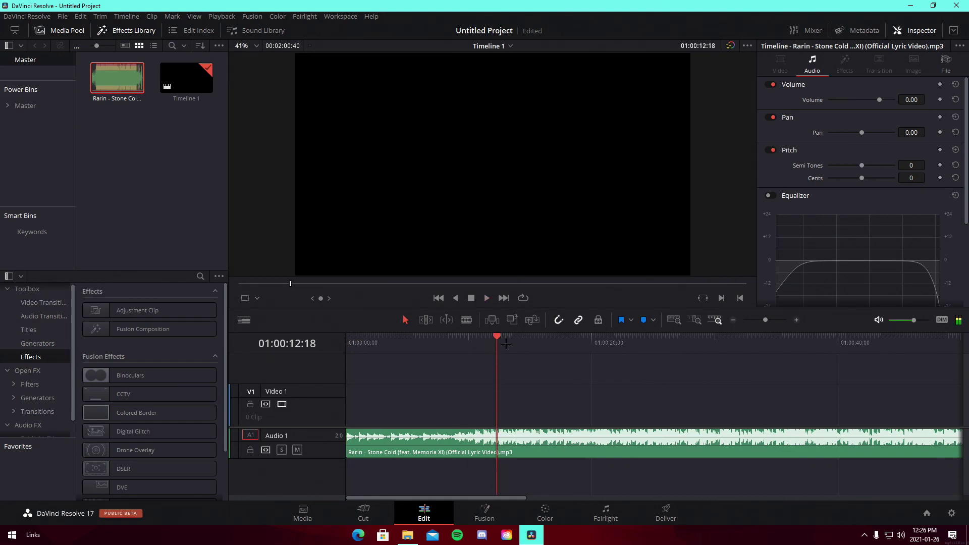
drag(511, 342, 534, 343)
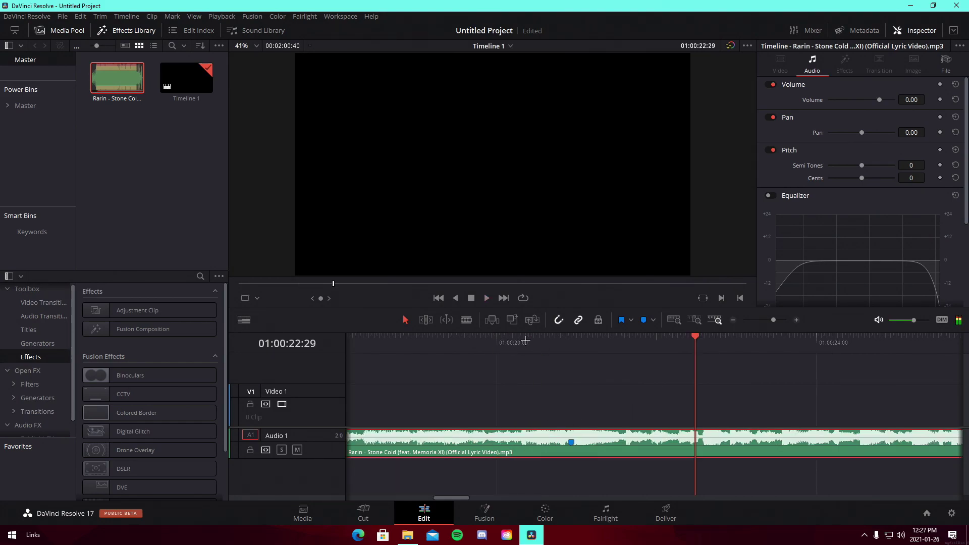
Play the song past its first marker and add a blue marker on the beat at about 23.5 seconds.
drag(525, 340, 632, 345)
key(space)
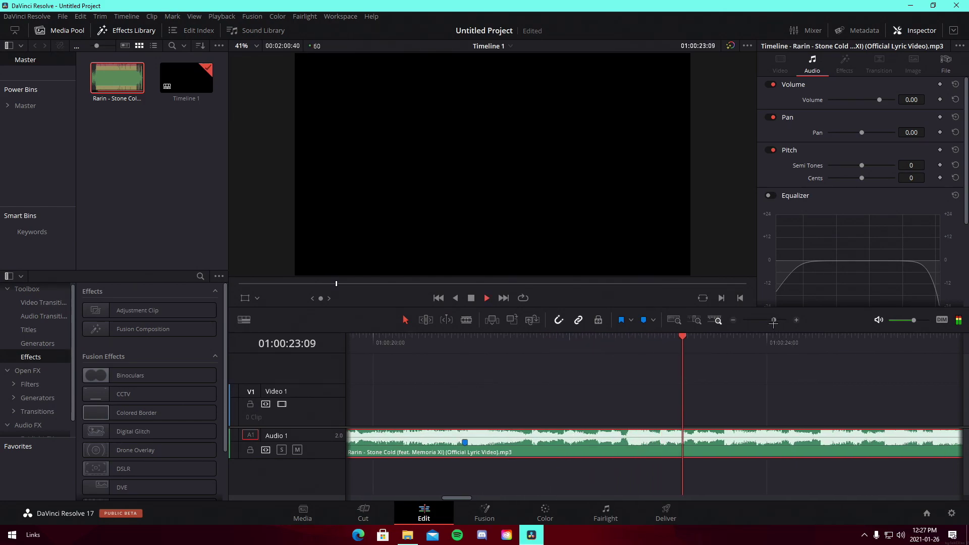
click(726, 345)
click(720, 339)
click(724, 339)
key(m)
Mark the next beat of the song at about 26 seconds and trim the song's start to about 15 seconds.
key(space)
drag(775, 321, 773, 325)
click(725, 344)
key(space)
drag(773, 320, 767, 319)
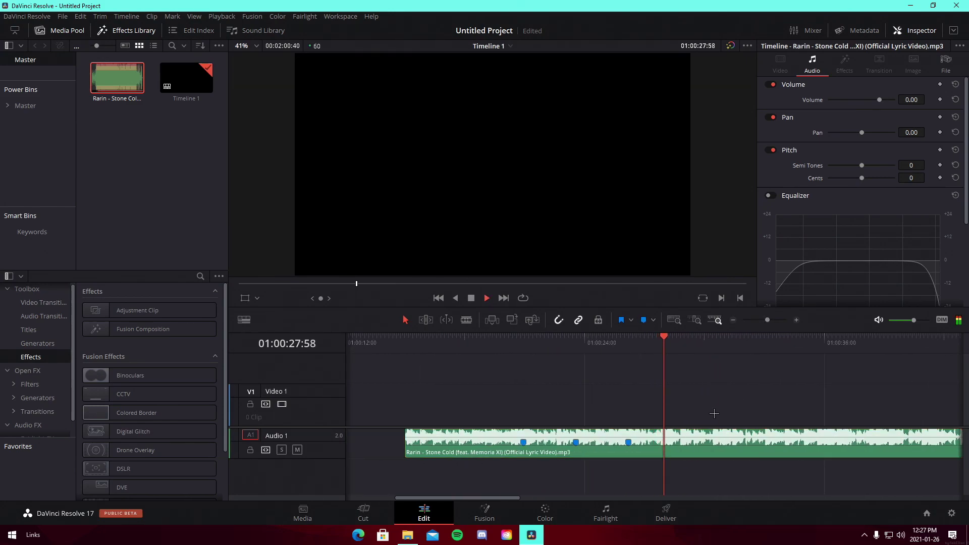
Split the song at 01:00:25:44, between the second and third markers, and remove the part behind the cut.
click(714, 411)
click(628, 443)
key(space)
drag(590, 341, 619, 340)
click(466, 320)
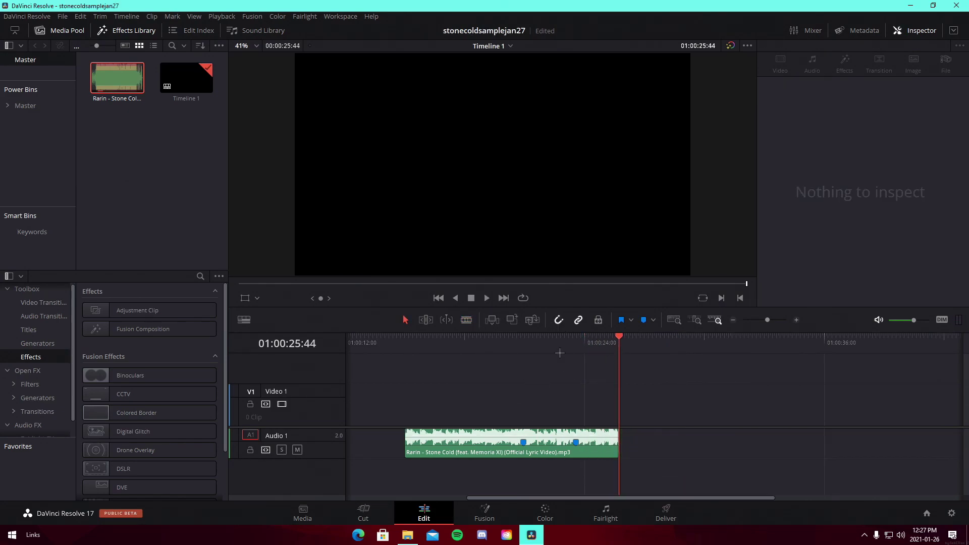
Set the marker colour to Pink for new markers, with the playhead on the song's first blue marker.
click(525, 343)
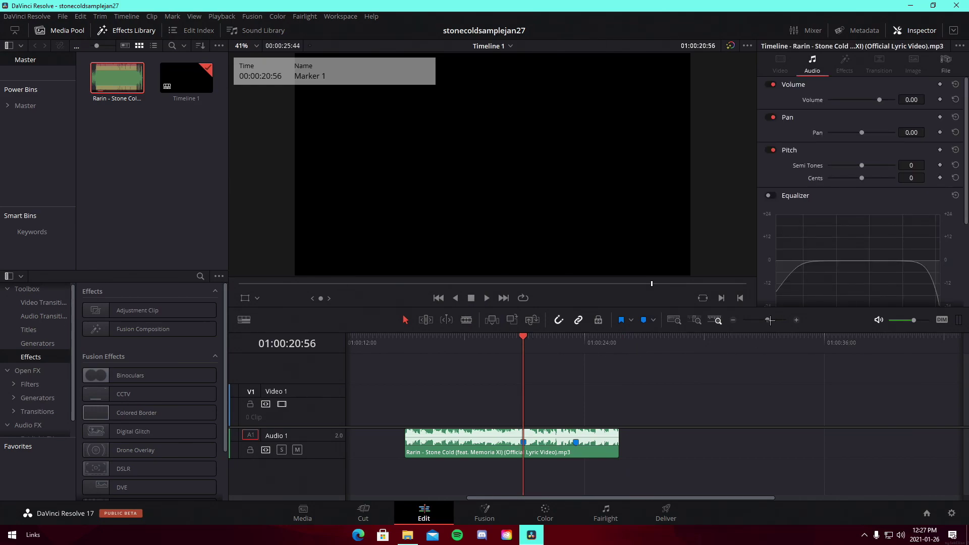
drag(767, 320, 770, 321)
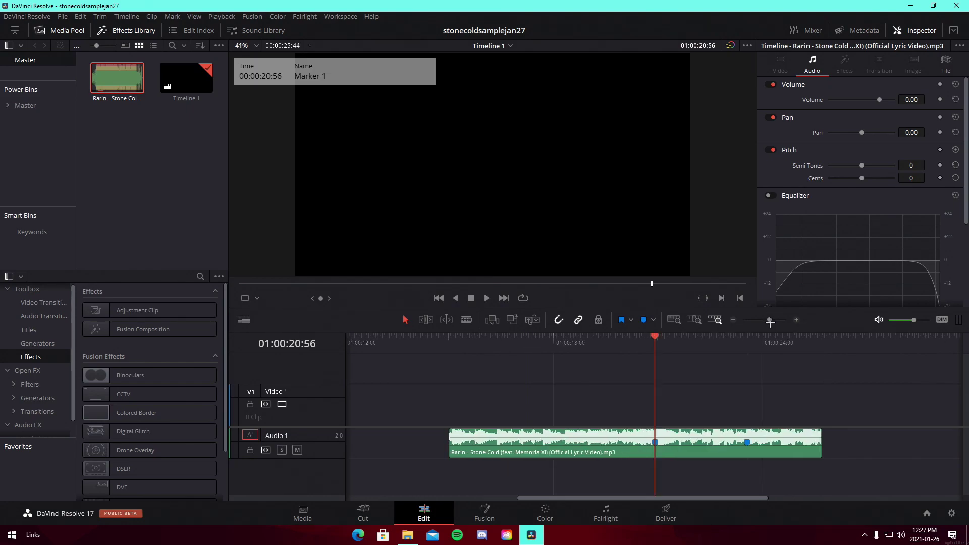
click(656, 320)
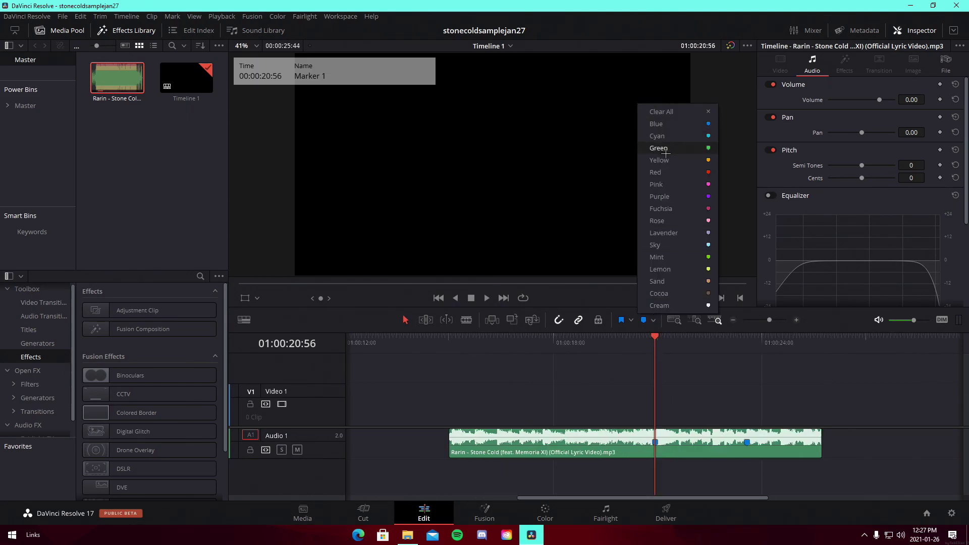
click(664, 179)
Play the song past the first blue marker and add a pink marker to it at 01:00:21:36.
key(Delete)
key(space)
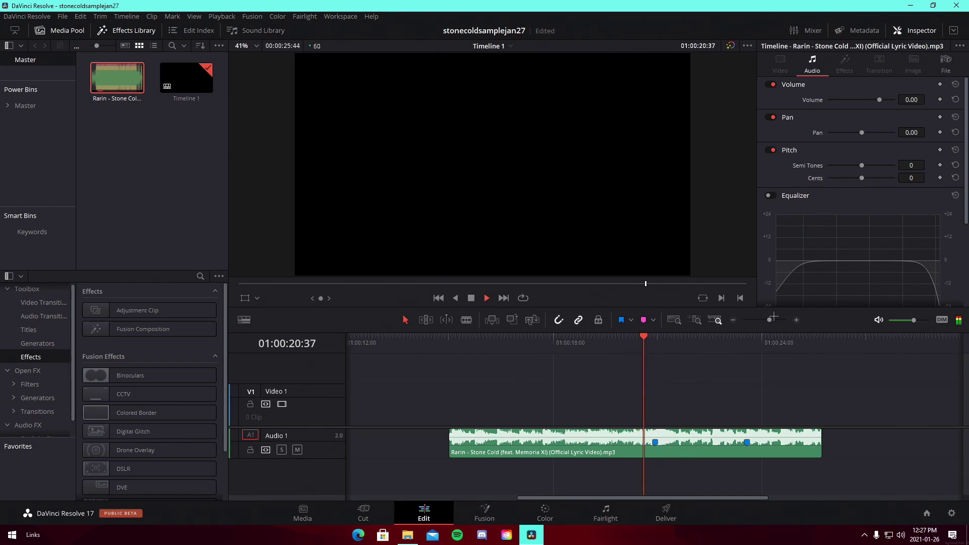
drag(769, 320, 773, 319)
key(space)
key(Right)
click(701, 434)
key(m)
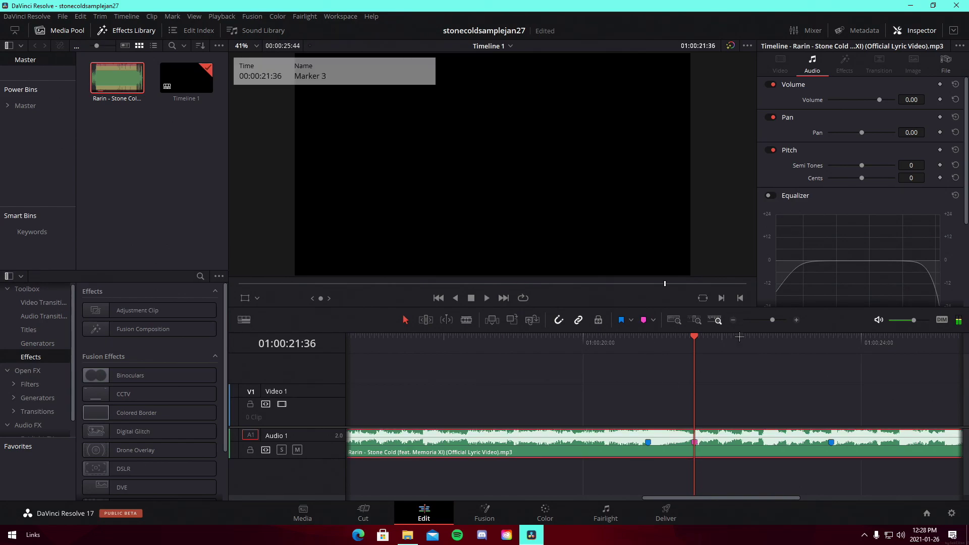
Play the song from about 01:00:20:23 to 01:00:24:13 to check the marker timing against the beats.
click(766, 409)
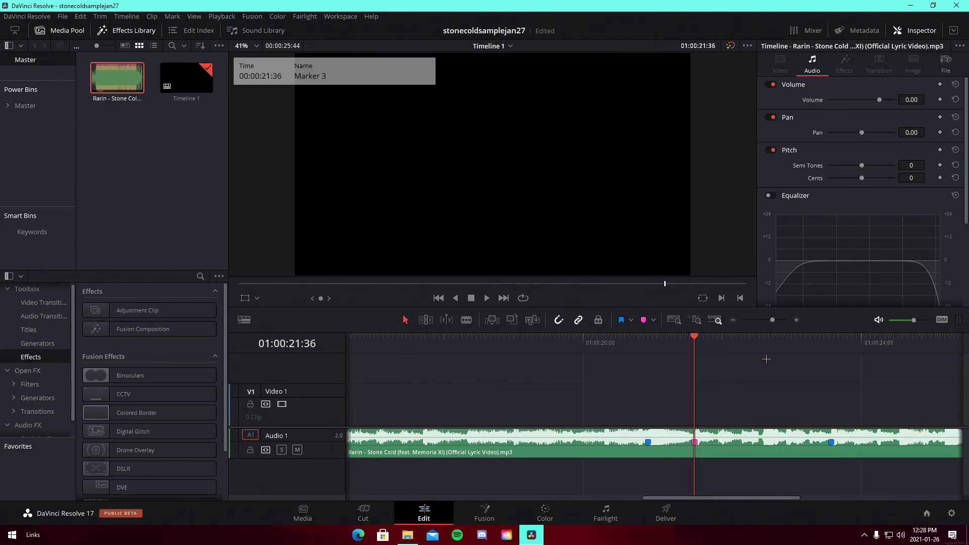
drag(772, 320, 771, 320)
click(594, 331)
key(space)
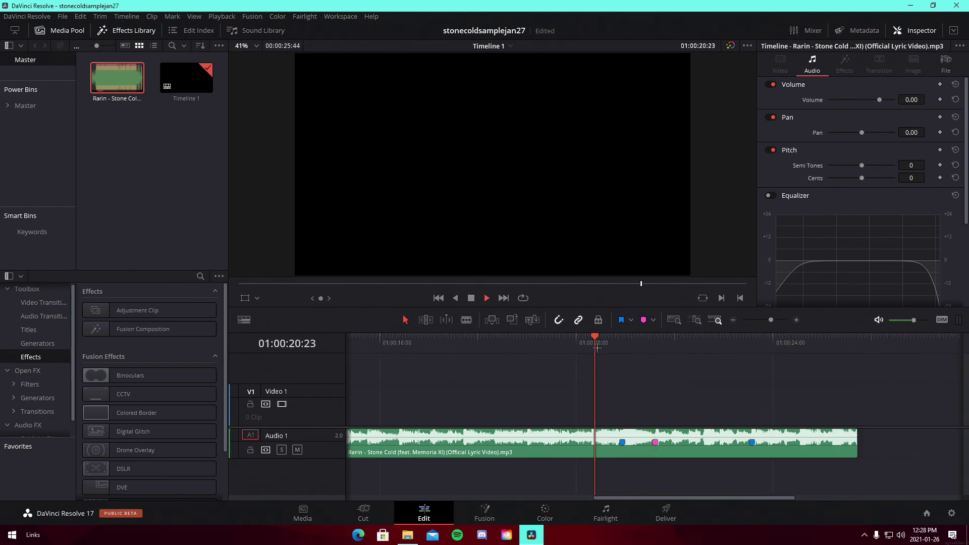
mouse_move(770, 319)
mouse_down()
mouse_move(761, 320)
mouse_move(771, 320)
mouse_up()
click(726, 356)
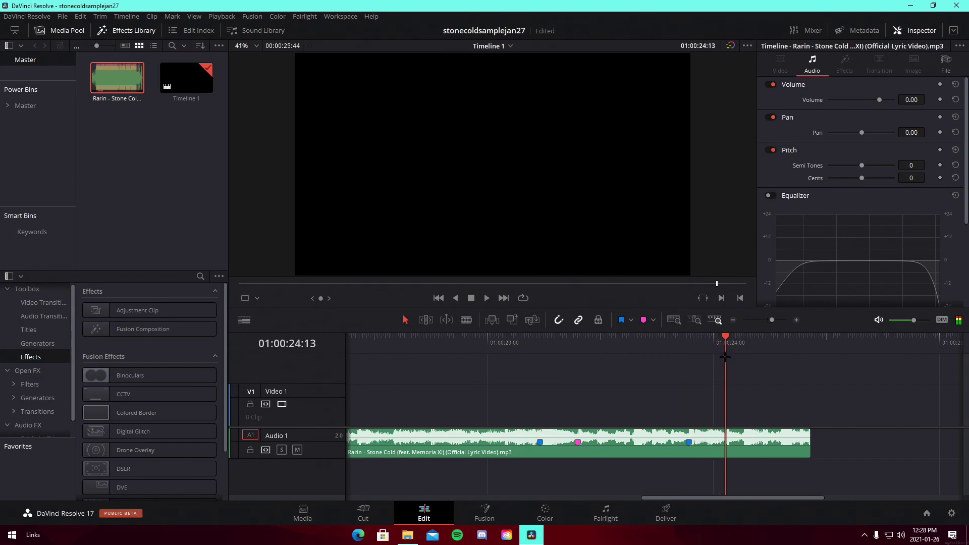
Trim the end of the song so the clip lasts 10 seconds, and give it a short fade-out.
click(741, 443)
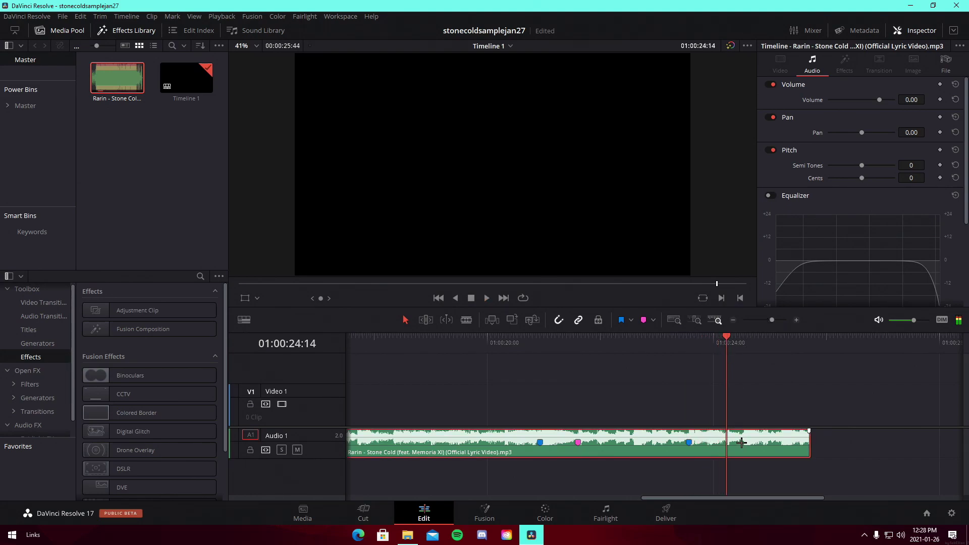
click(646, 320)
drag(809, 444, 768, 444)
Move the trimmed song clip to the very start of the timeline on Audio 1.
drag(771, 320, 768, 319)
drag(493, 450, 397, 451)
drag(769, 320, 765, 320)
drag(529, 451, 386, 450)
click(458, 394)
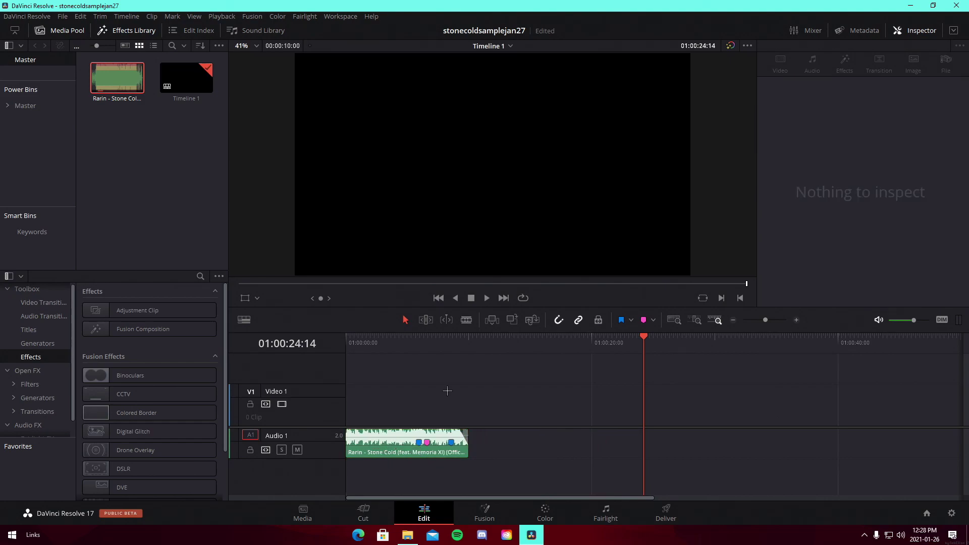
Play the song from the start and add a pink marker to it on the beat at 01:00:03:19.
key(Home)
key(space)
drag(765, 320, 773, 319)
click(660, 446)
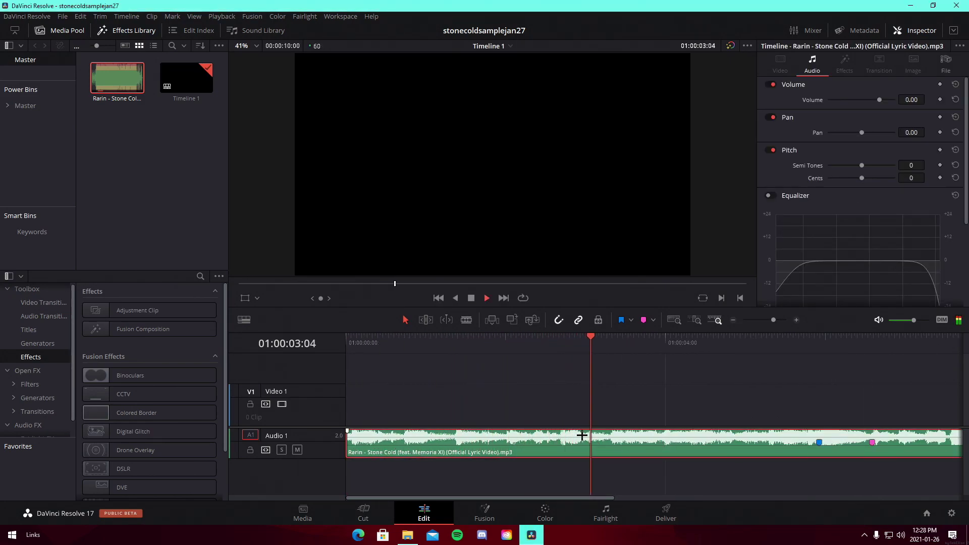
click(611, 346)
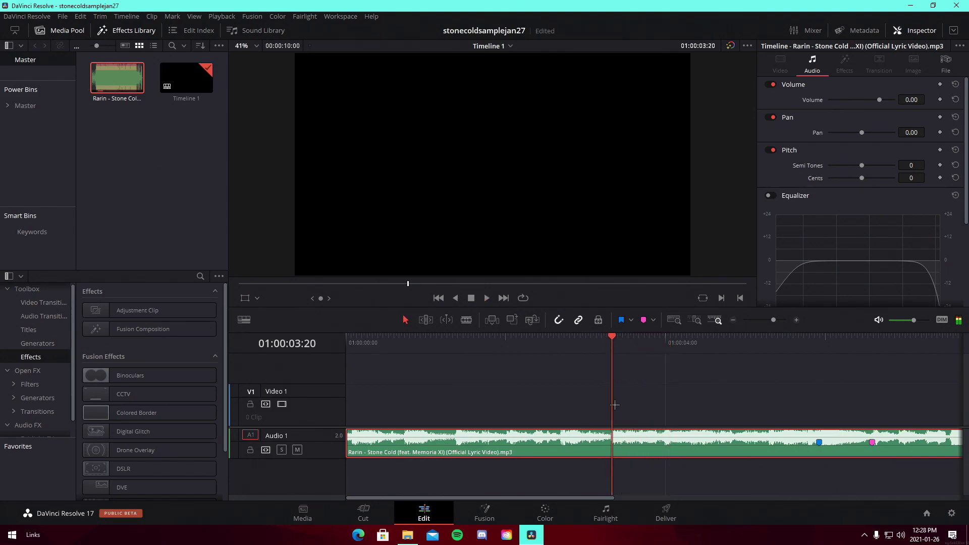
drag(612, 339, 610, 339)
click(643, 319)
click(699, 398)
Place the "Zero Point Desert - Highlight.mp4" clip at the start of Video 1, above the song.
drag(773, 320, 770, 320)
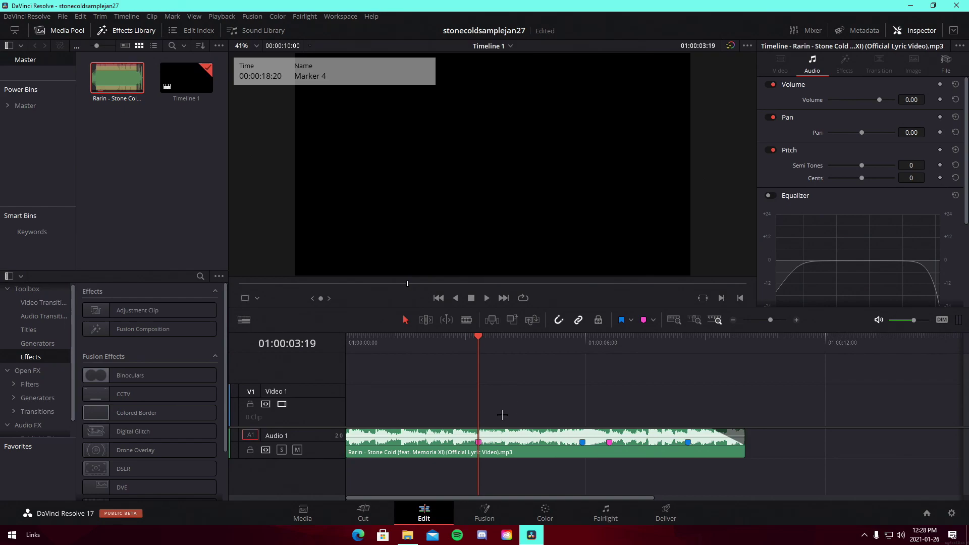
drag(500, 419, 499, 419)
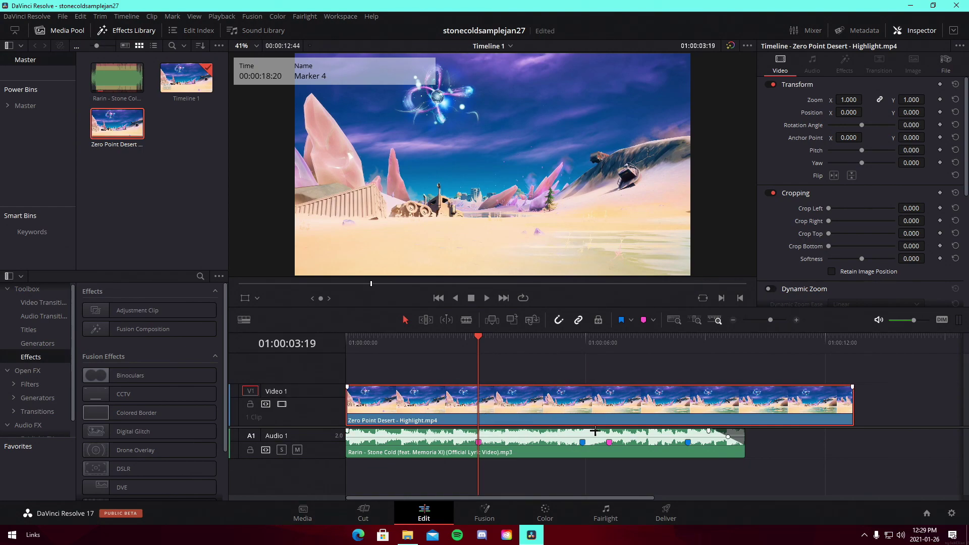
Show the desert clip's Retime Controls, speed the clip up so it ends at the 01:00:03:19 pink marker, and close the controls.
right_click(626, 403)
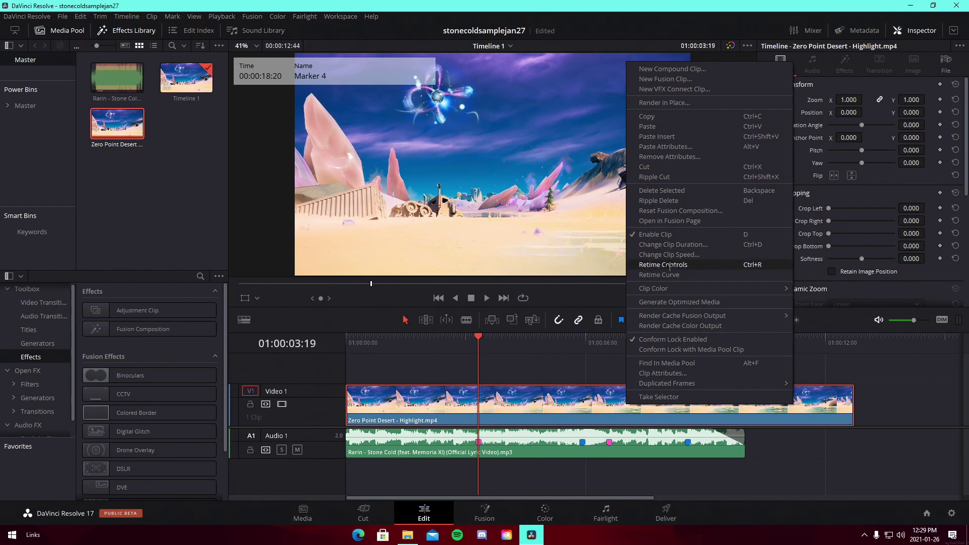
click(537, 362)
right_click(534, 391)
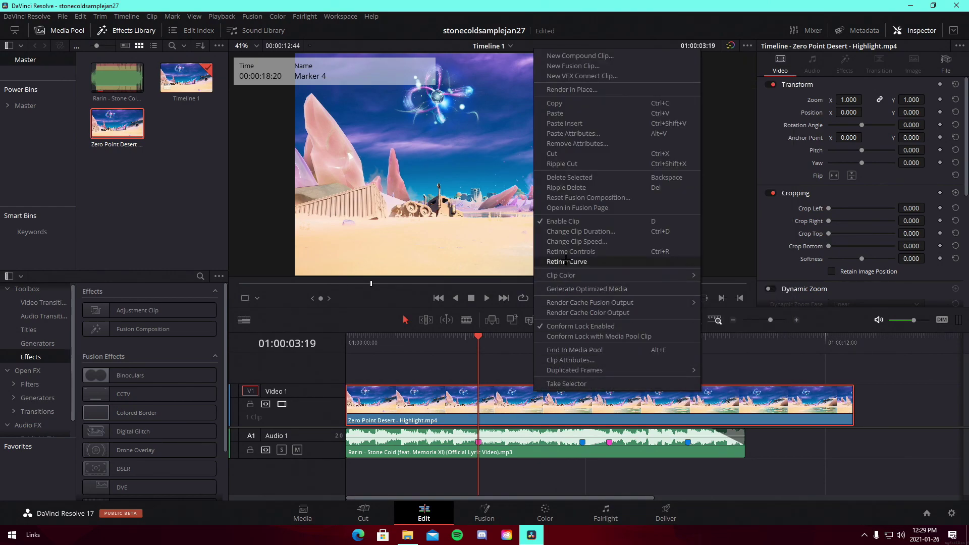
click(571, 251)
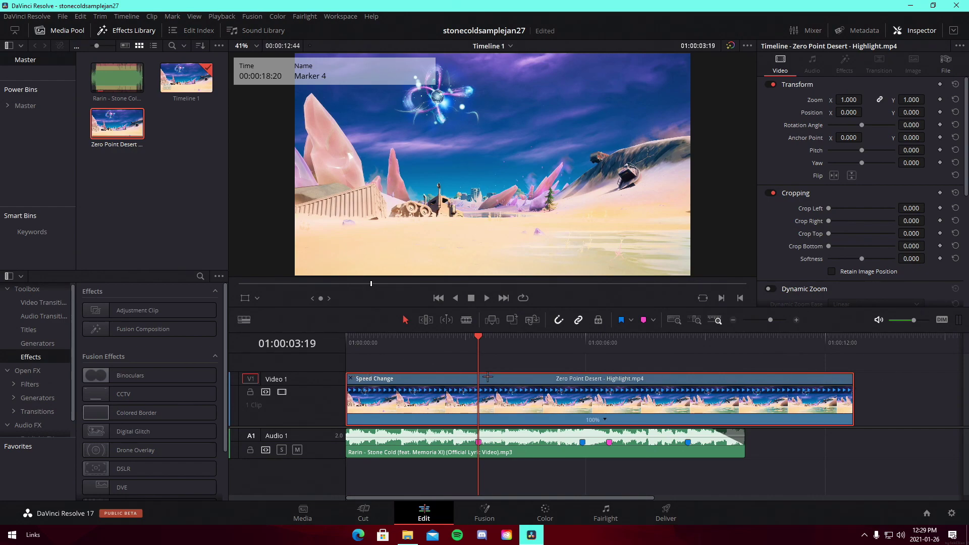
drag(854, 377, 477, 380)
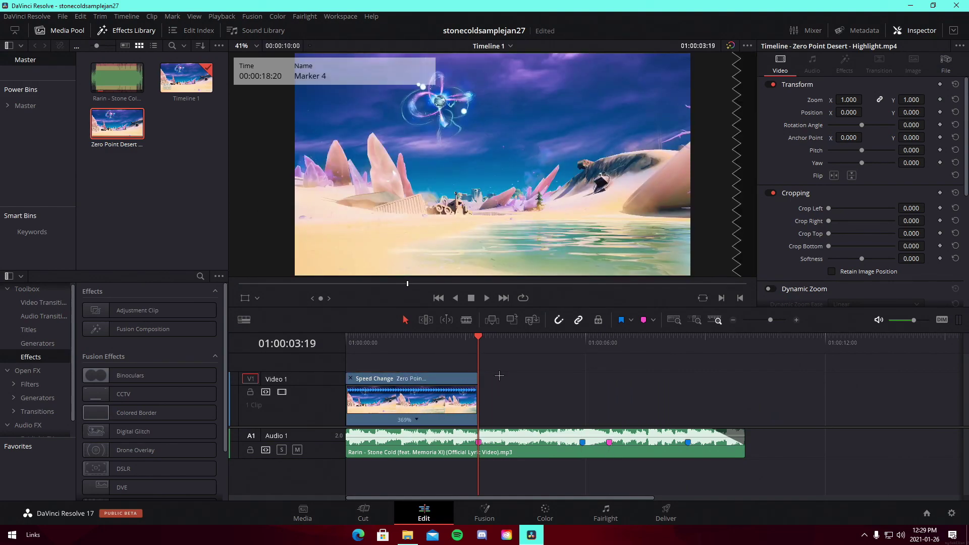
click(351, 379)
Play the sped-up desert clip from the start of the timeline to check it against the song.
click(347, 342)
key(space)
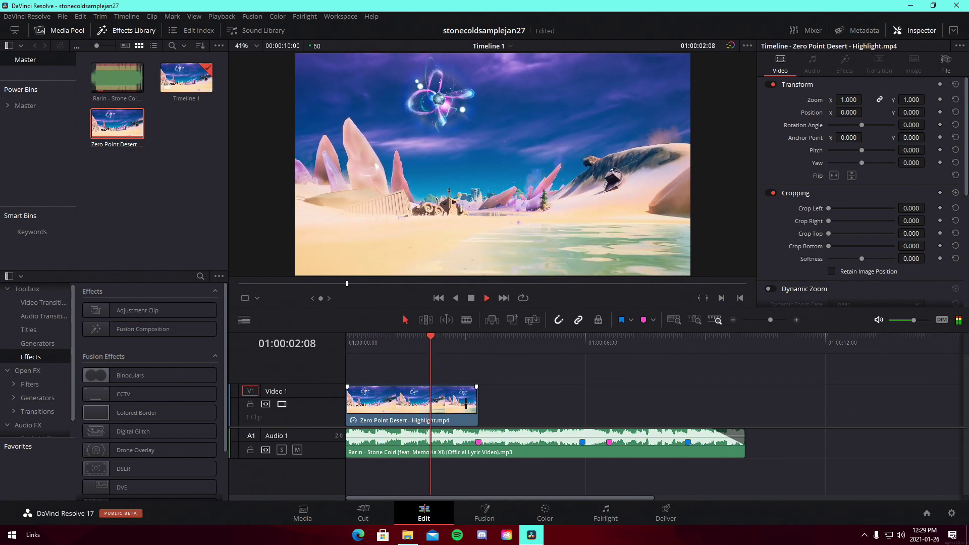
drag(360, 342, 373, 342)
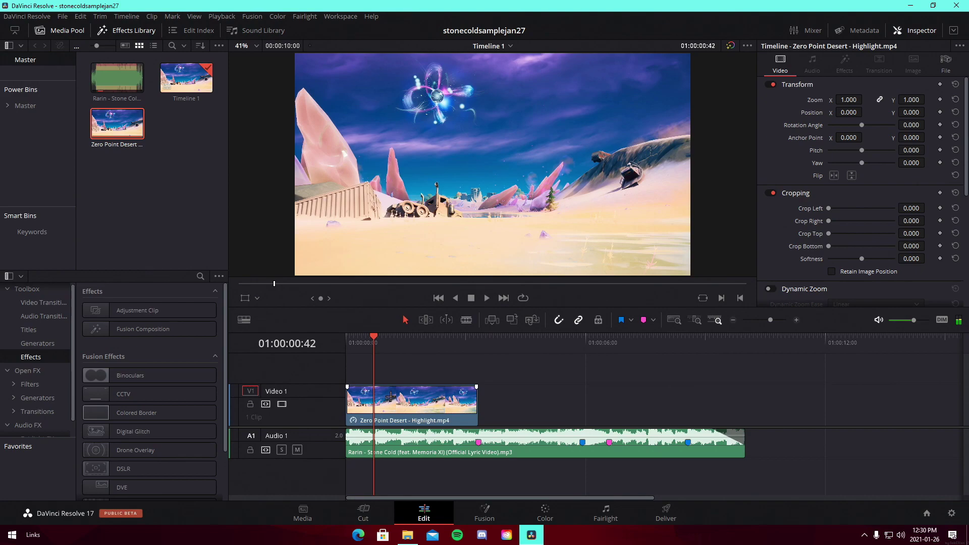
Add a Fusion Composition on the track above the desert clip and trim it to end with that clip.
click(405, 407)
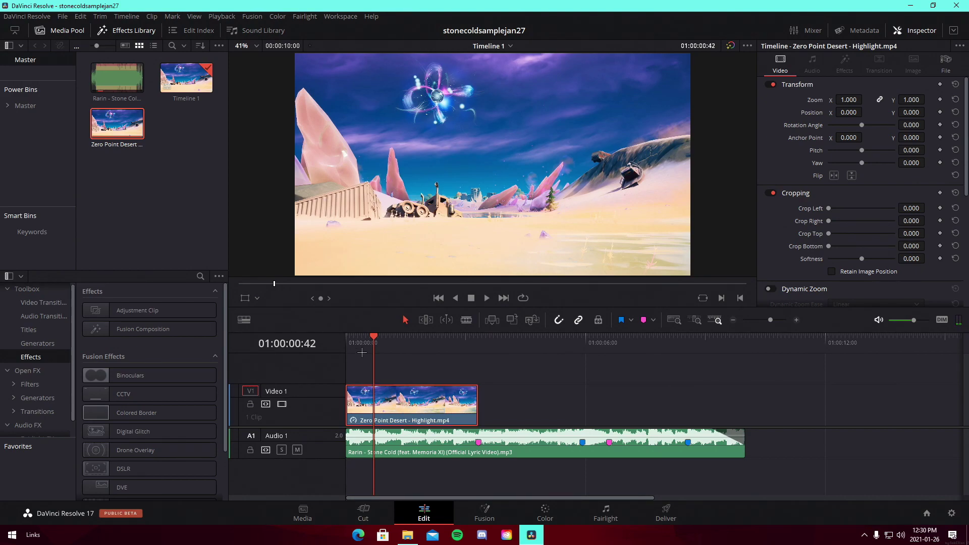
key(Home)
drag(154, 333, 350, 365)
drag(535, 366, 478, 365)
Move the playhead to 01:00:01:02 and open the Fusion Composition above the desert clip for node editing.
click(378, 341)
drag(378, 342, 387, 341)
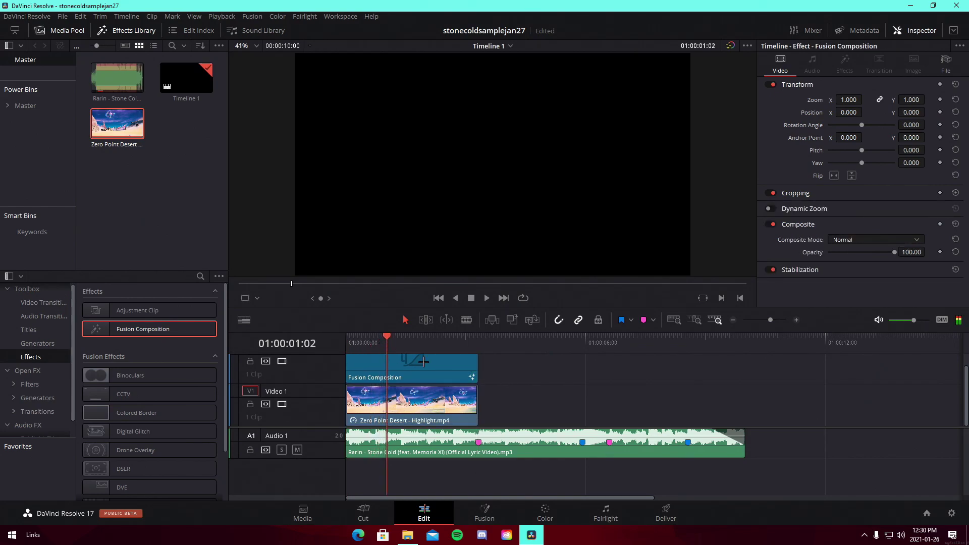
click(416, 367)
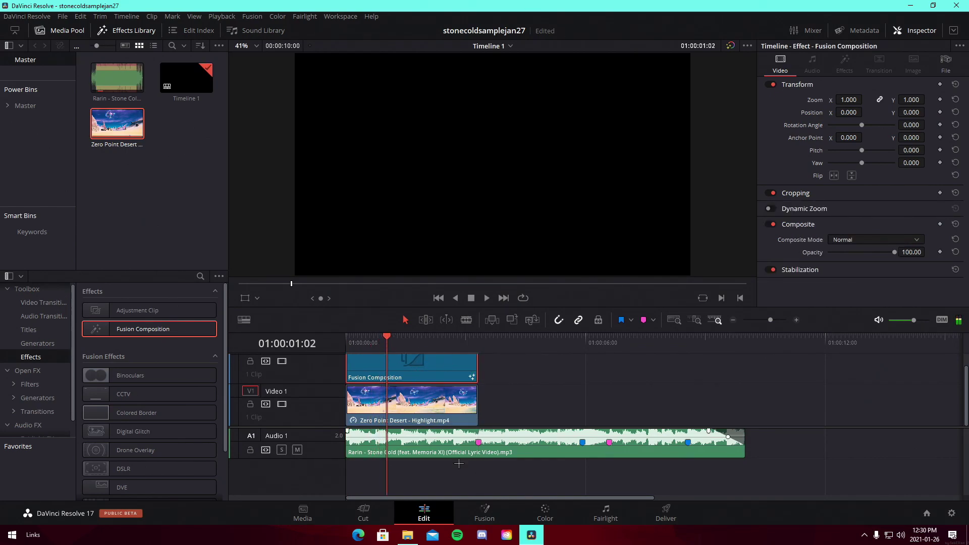
click(497, 507)
Bring joshyynewhiglightstext.setting from the Jan27PResets folder into the composition's node graph and connect its output to MediaOut1.
click(407, 535)
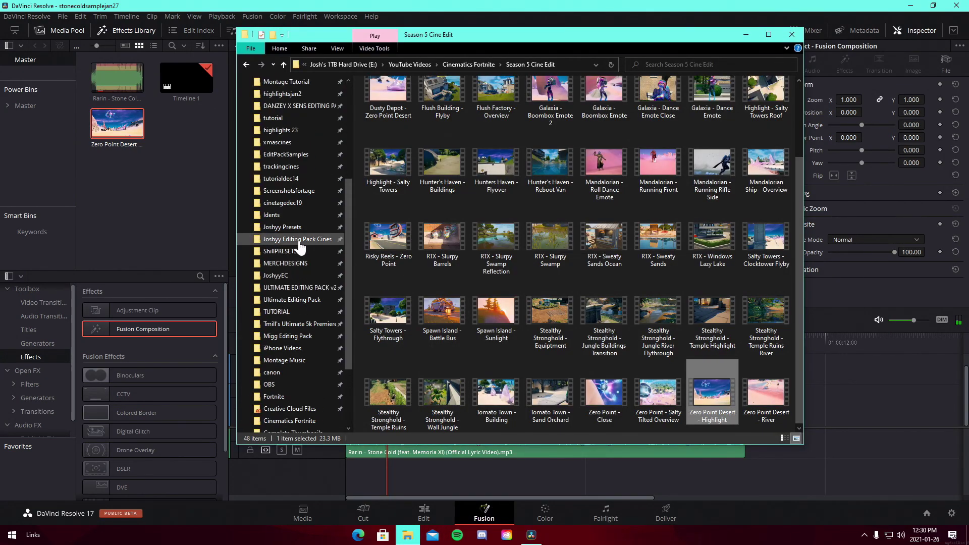
scroll(299, 247, up, 5)
click(290, 151)
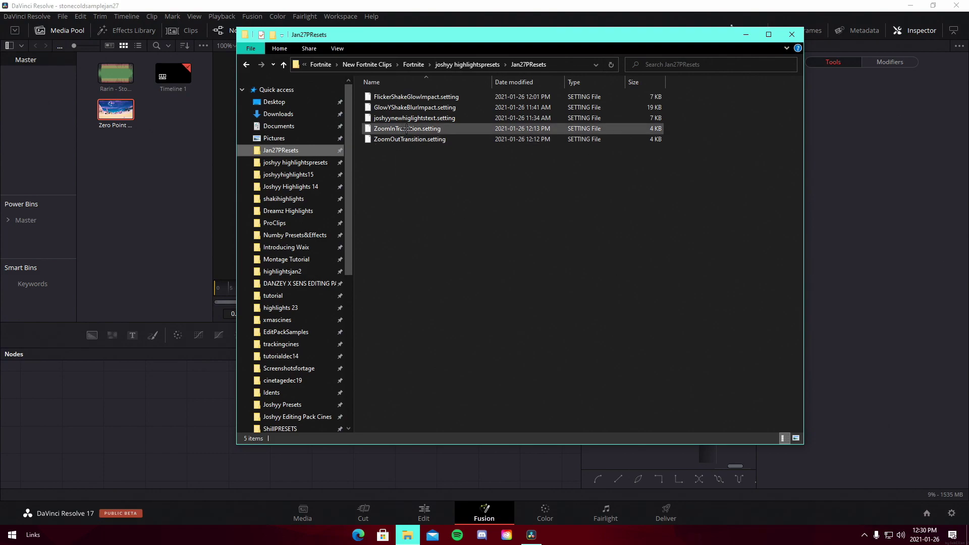
drag(403, 120, 186, 439)
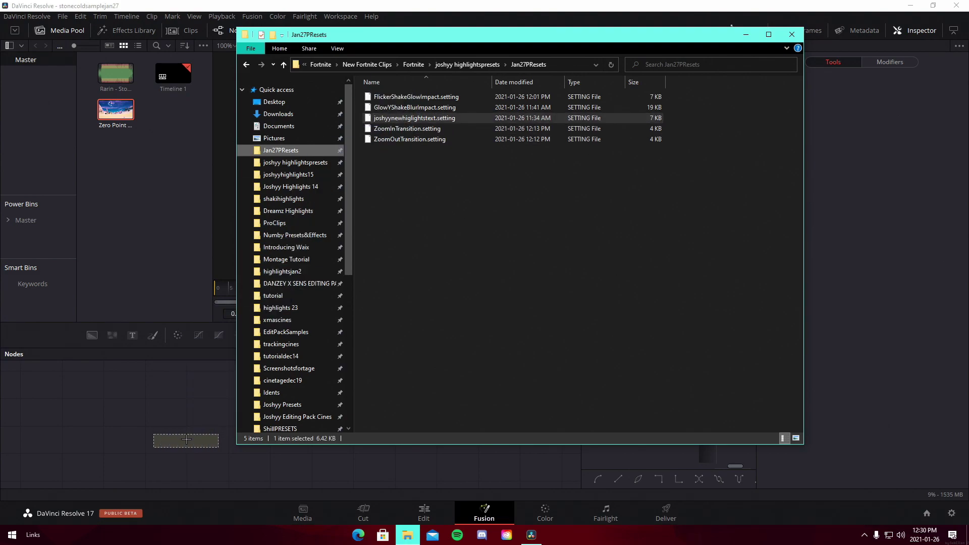
drag(290, 460, 292, 461)
drag(419, 442, 504, 451)
click(505, 452)
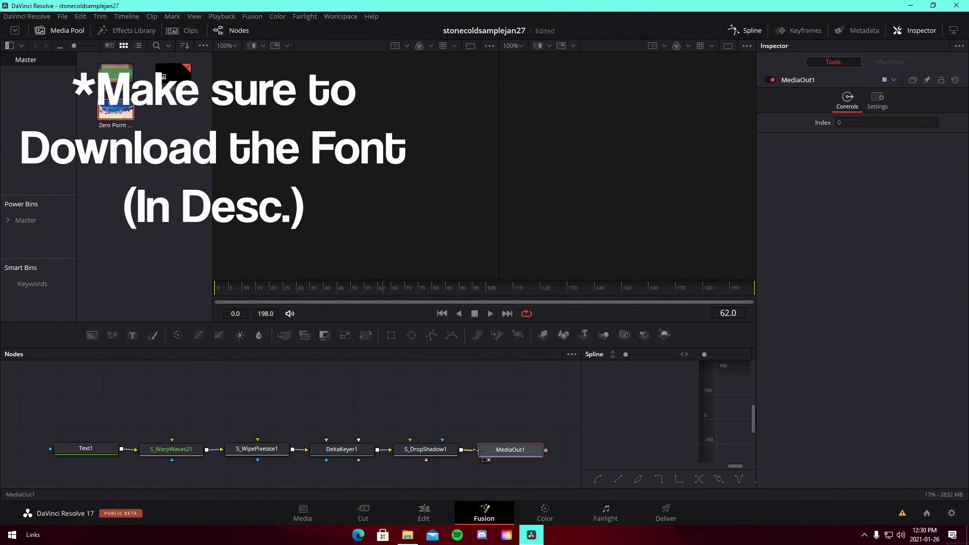
Scrub through the composition to preview the text preset, and select the Text1 node.
click(92, 449)
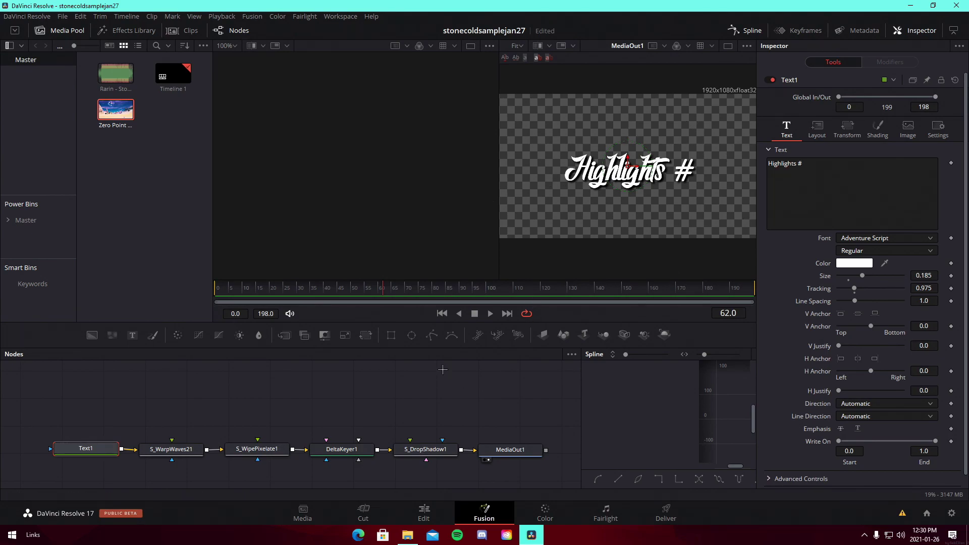
drag(351, 298, 444, 300)
drag(506, 293, 551, 293)
click(374, 428)
click(103, 448)
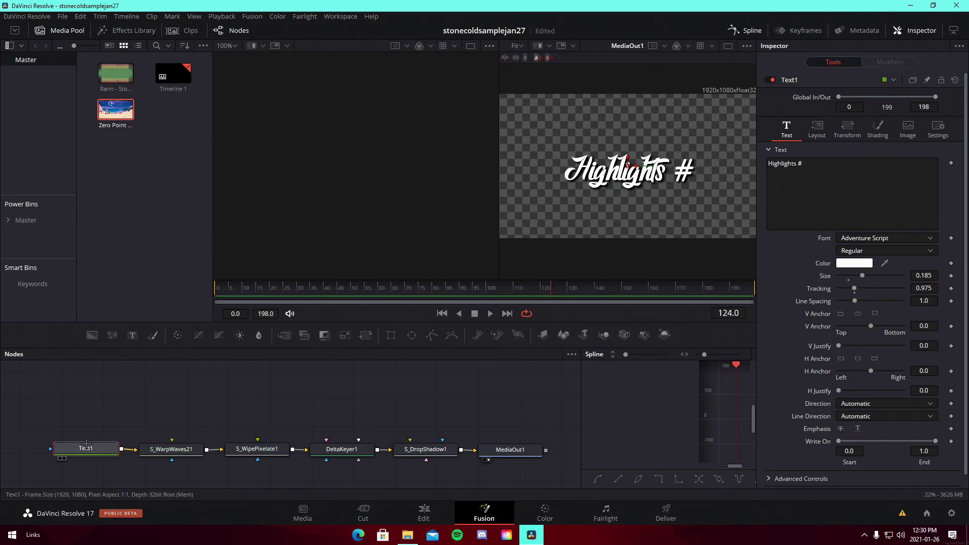
drag(819, 166, 761, 157)
key(BackSpace)
text(Highlights)
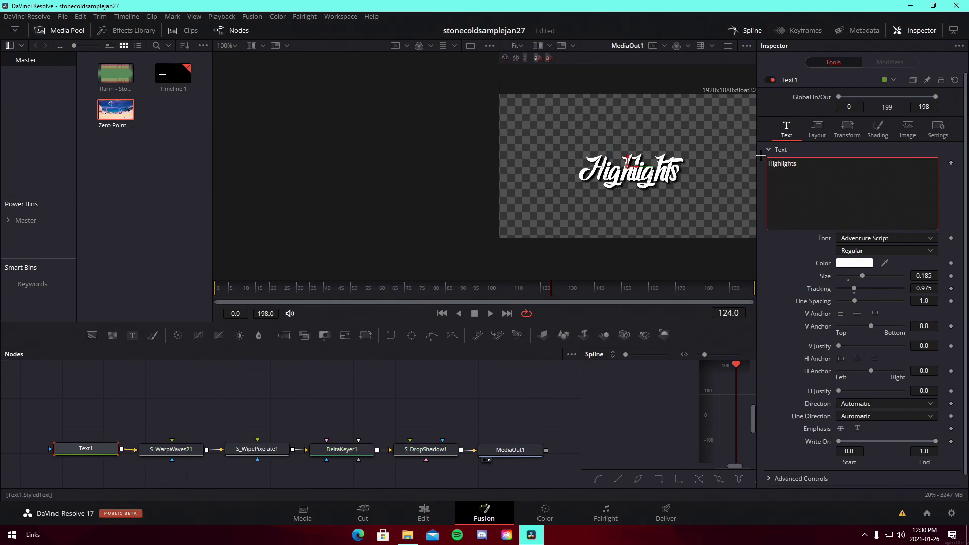
text( #)
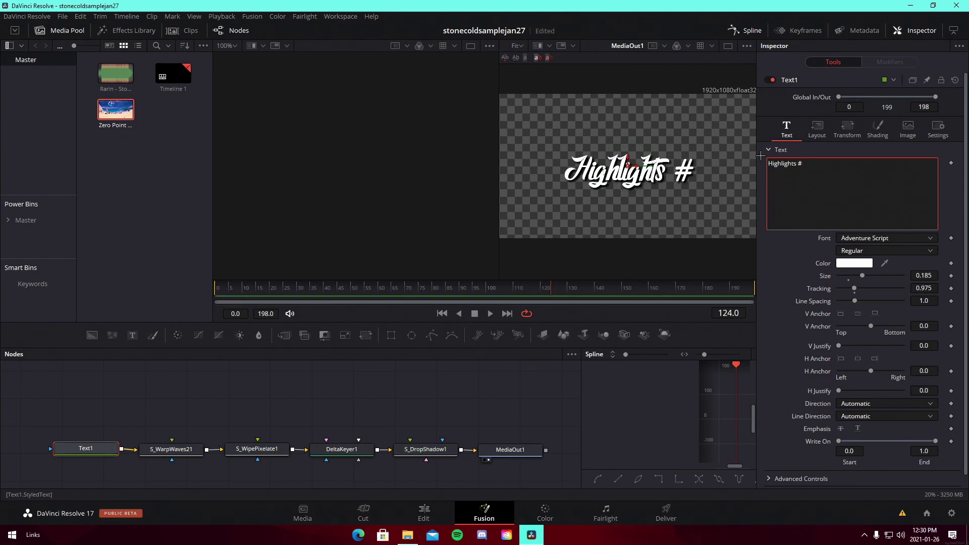
text(14)
key(BackSpace)
text(3)
key(BackSpace)
text(5)
Replace the Text1 node's title text with "what you'll learn".
key(BackSpace)
key(BackSpace)
key(BackSpace)
key(BackSpace)
key(BackSpace)
key(BackSpace)
key(BackSpace)
key(BackSpace)
key(BackSpace)
key(BackSpace)
key(BackSpace)
key(BackSpace)
key(BackSpace)
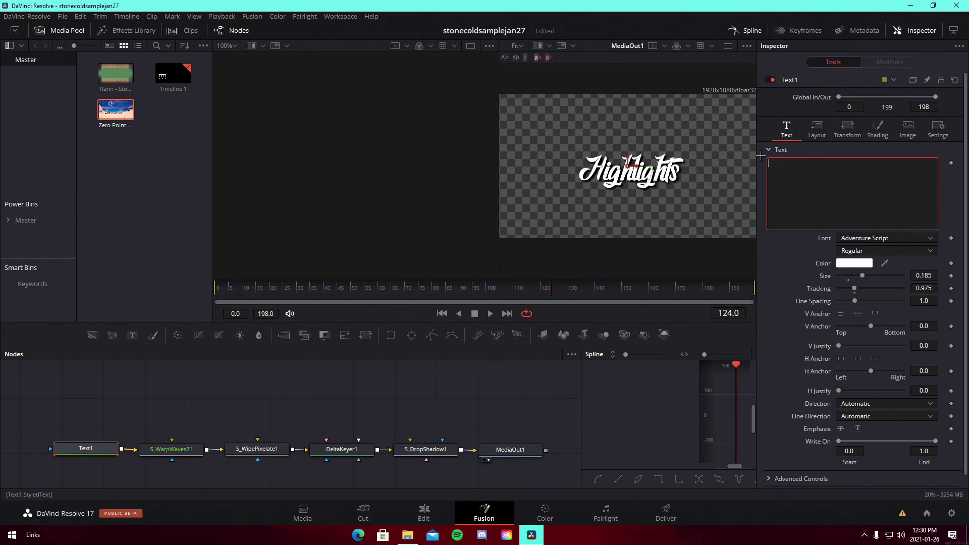
text(what )
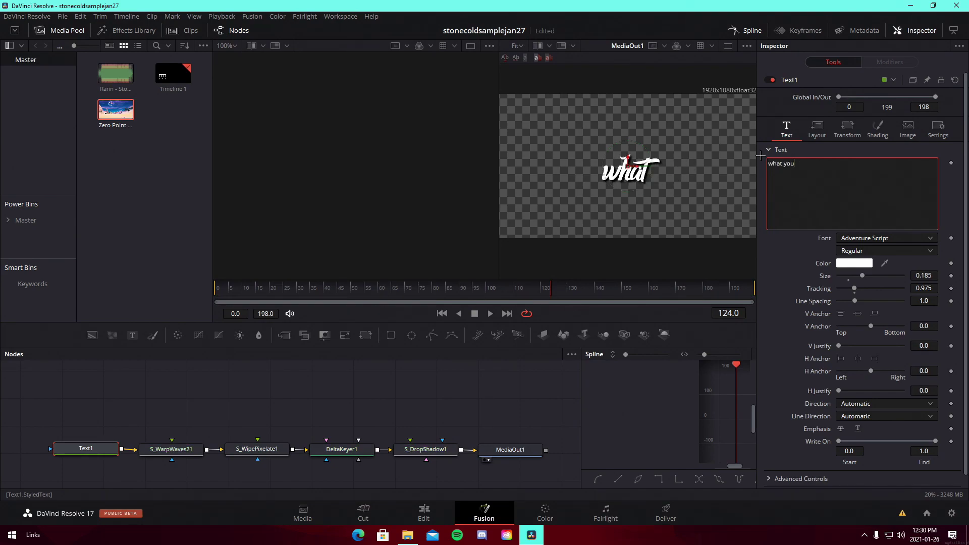
text(you'll )
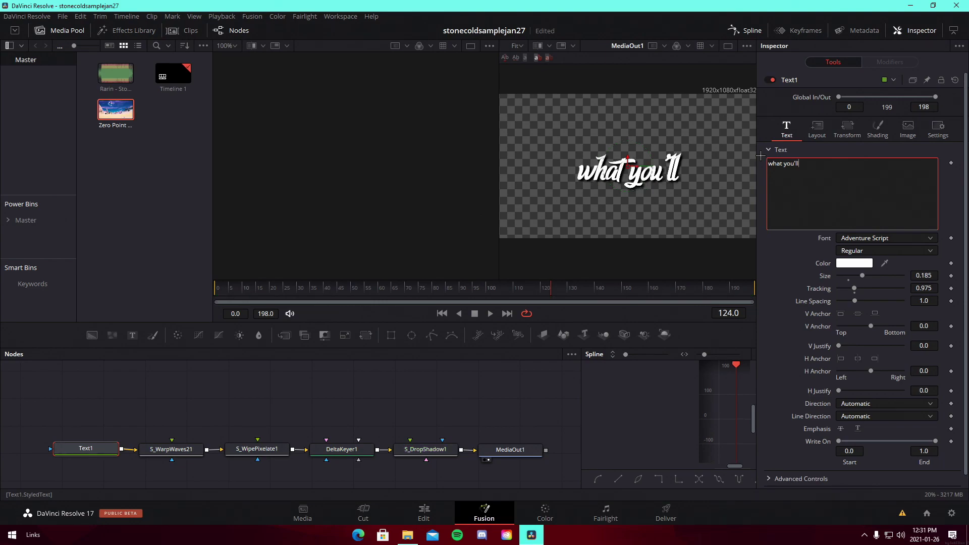
text(learn)
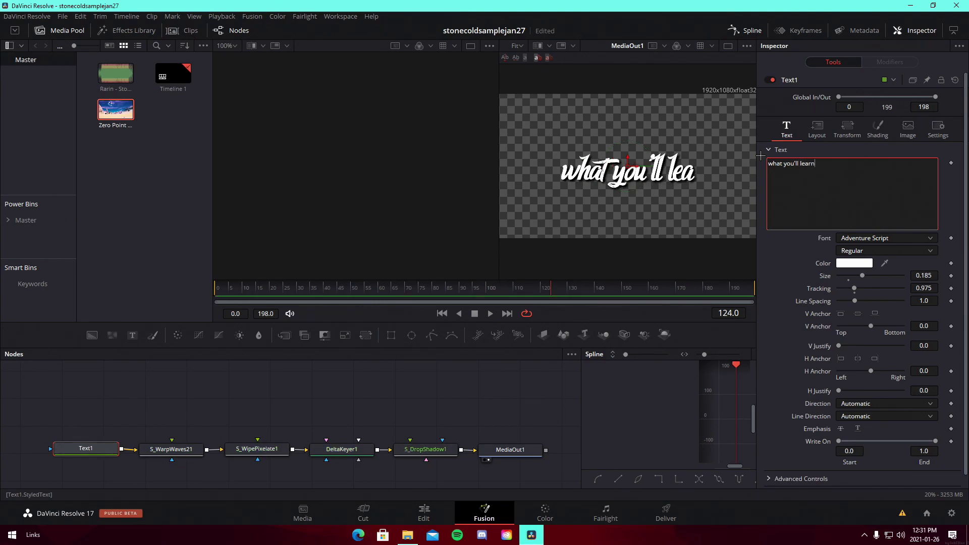
click(488, 412)
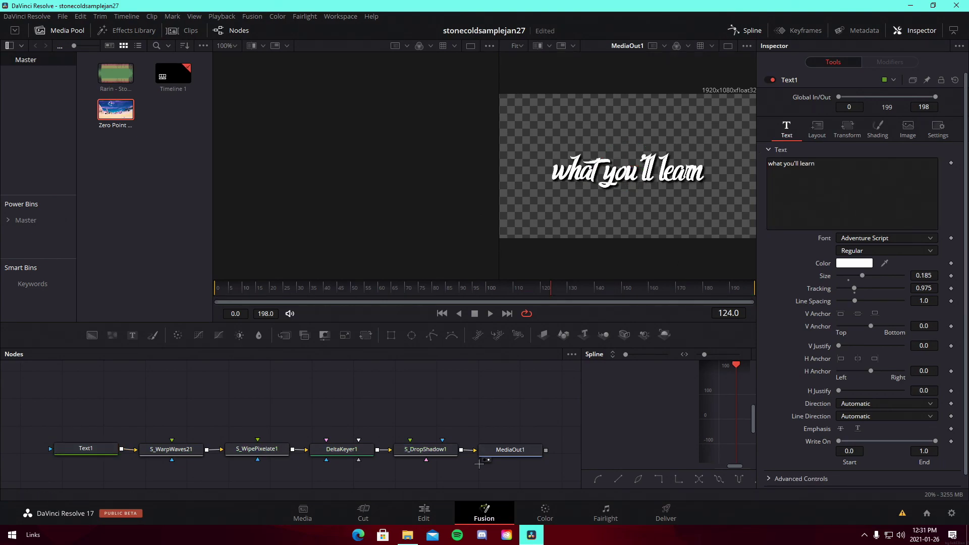
Scrub the edit timeline back to its start to check the title over the desert clip.
click(424, 511)
click(391, 340)
drag(391, 344, 358, 367)
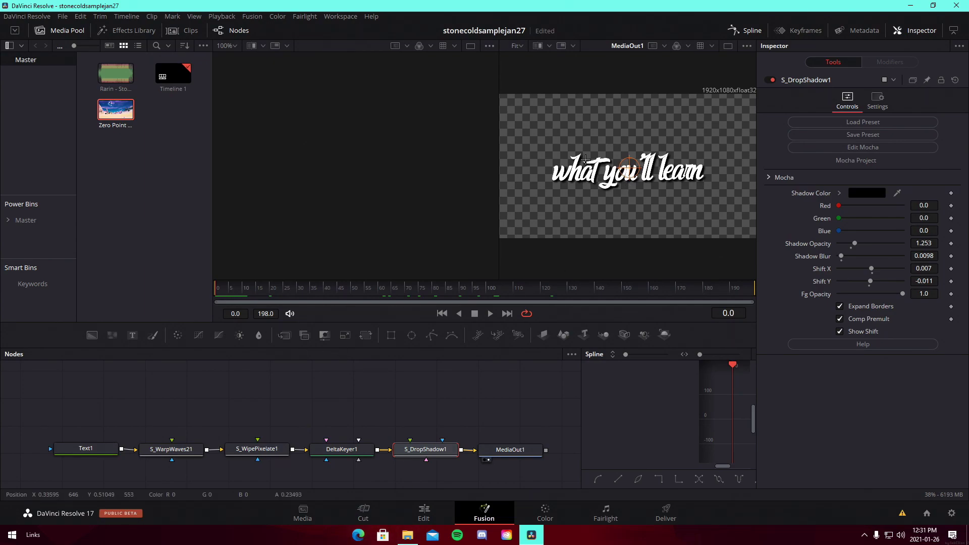
Keyframe S_WipePixelate1's Wipe Amount at 1.0 on frame 0 and 0.0 on frame 20.
click(274, 446)
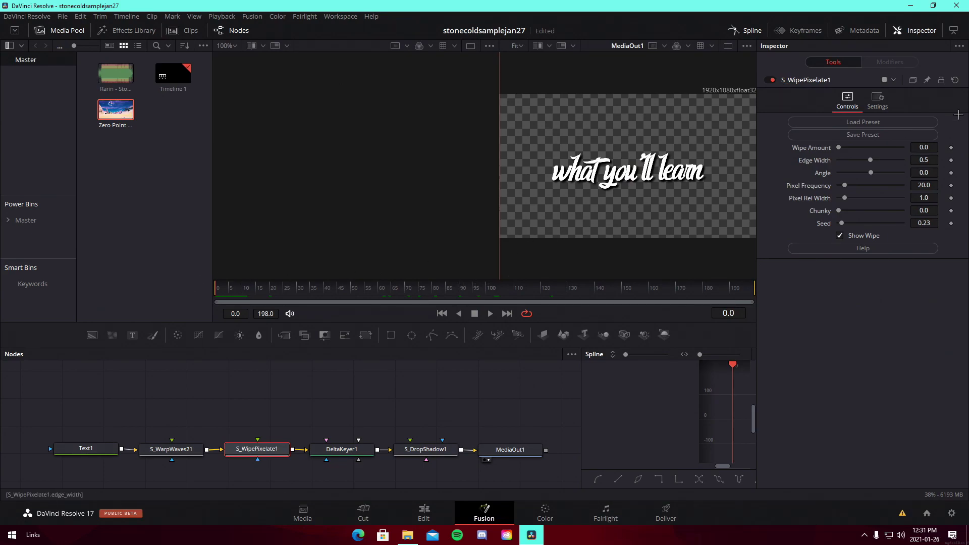
click(951, 147)
drag(837, 147, 904, 146)
click(269, 287)
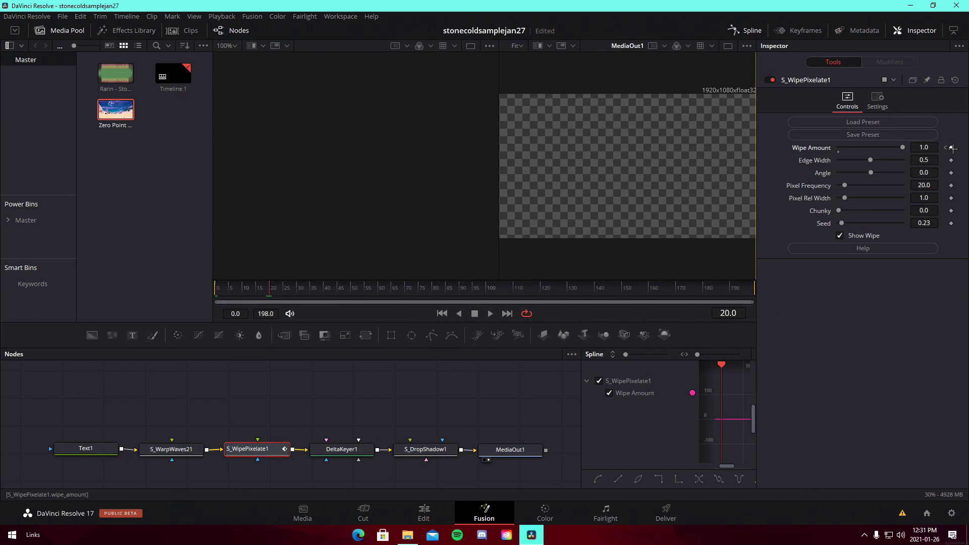
drag(901, 146, 796, 150)
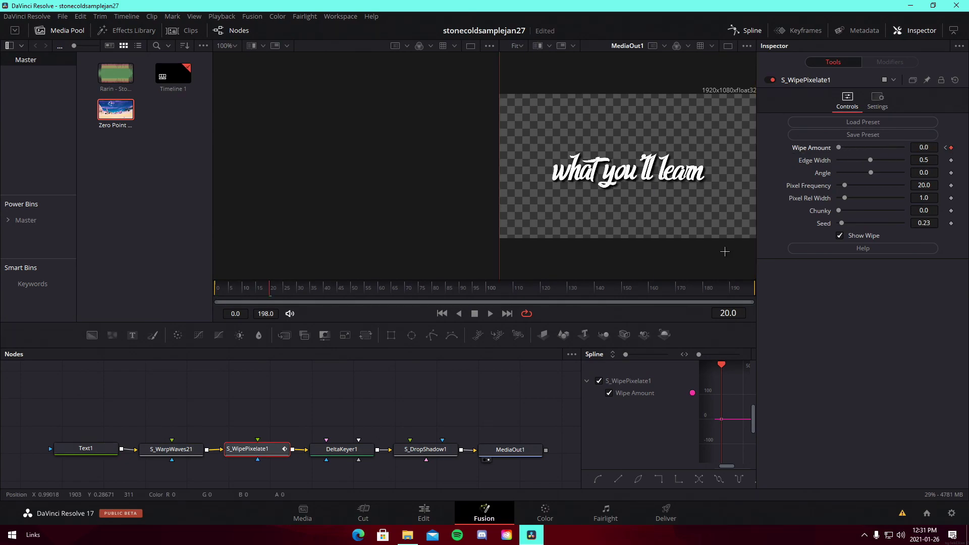
Keyframe S_WipePixelate1's Wipe Amount at 1.0 on frame 198 and at its minimum on frame 178.
drag(679, 291, 862, 262)
click(951, 148)
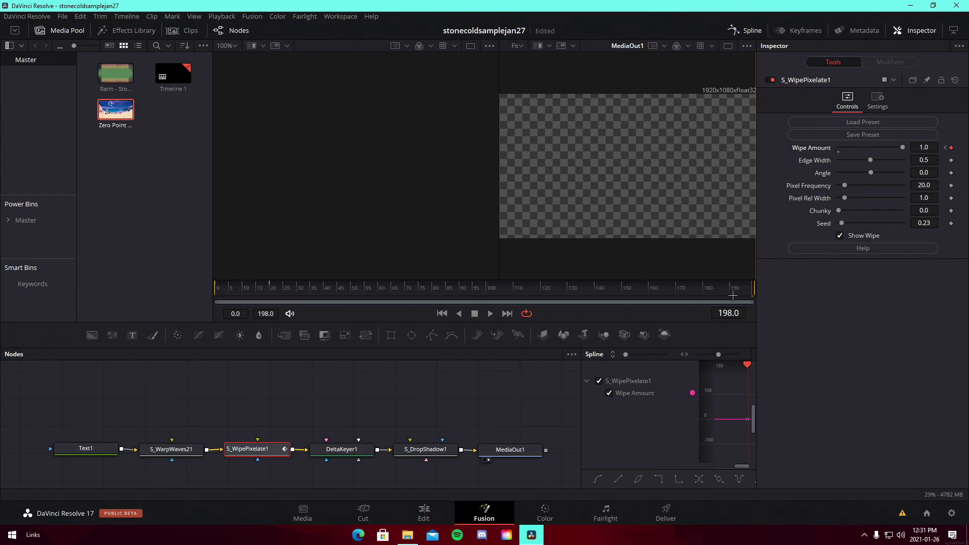
drag(737, 288, 697, 290)
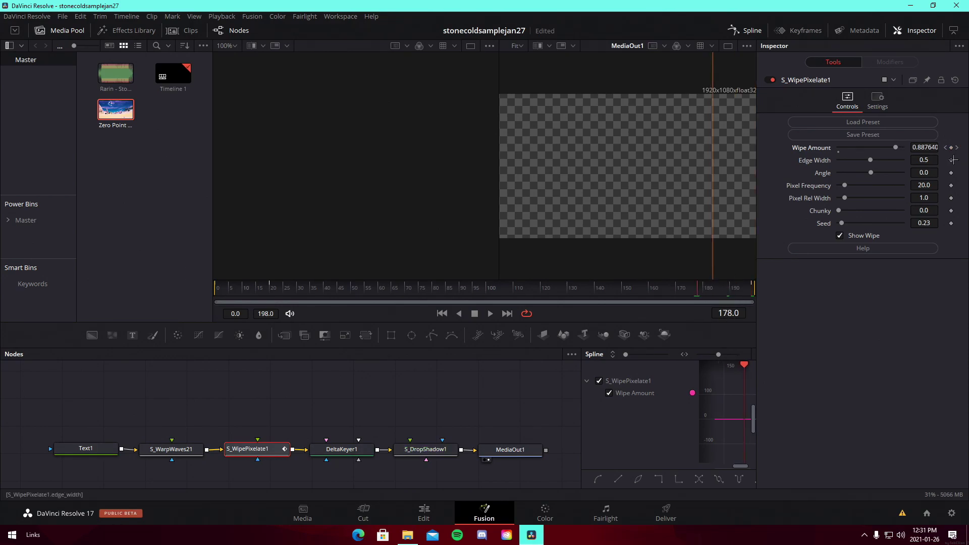
drag(896, 147, 587, 197)
Scrub through the title's pixel wipe in the composition and over the desert clip on the edit timeline.
drag(227, 290, 293, 298)
drag(428, 348, 455, 349)
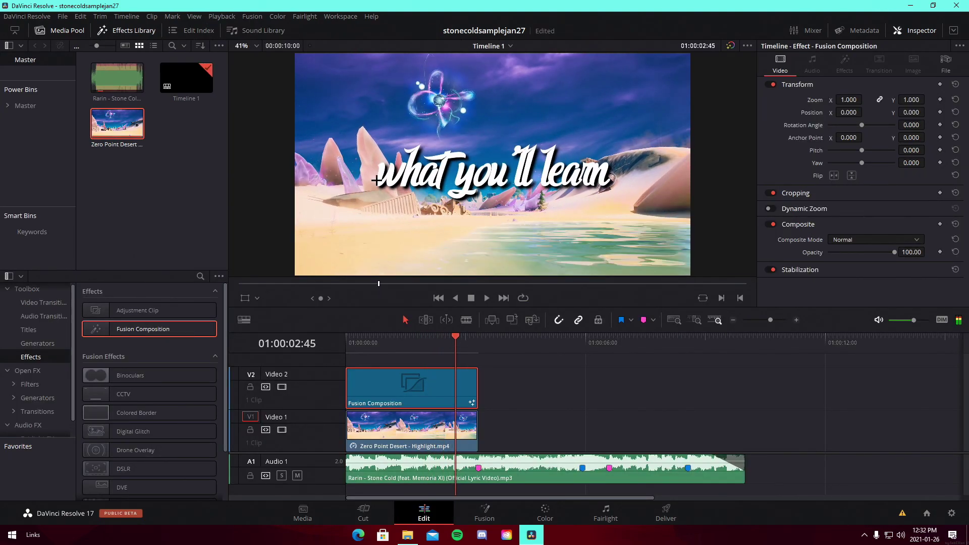
click(550, 381)
mouse_move(477, 342)
mouse_down()
mouse_move(413, 339)
mouse_move(423, 338)
mouse_up()
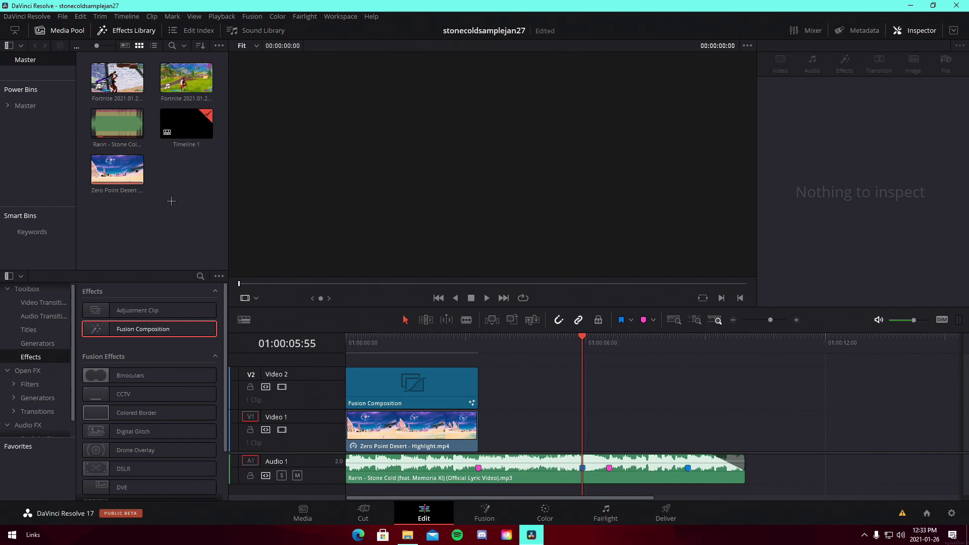
Try the first Fortnite clip on Video 1, move the song down to Audio 2, and delete the trial clip.
mouse_move(117, 78)
mouse_down()
mouse_move(530, 382)
mouse_move(558, 416)
mouse_move(801, 424)
mouse_up()
drag(554, 473, 555, 487)
drag(884, 439, 672, 442)
key(Delete)
drag(187, 77, 550, 429)
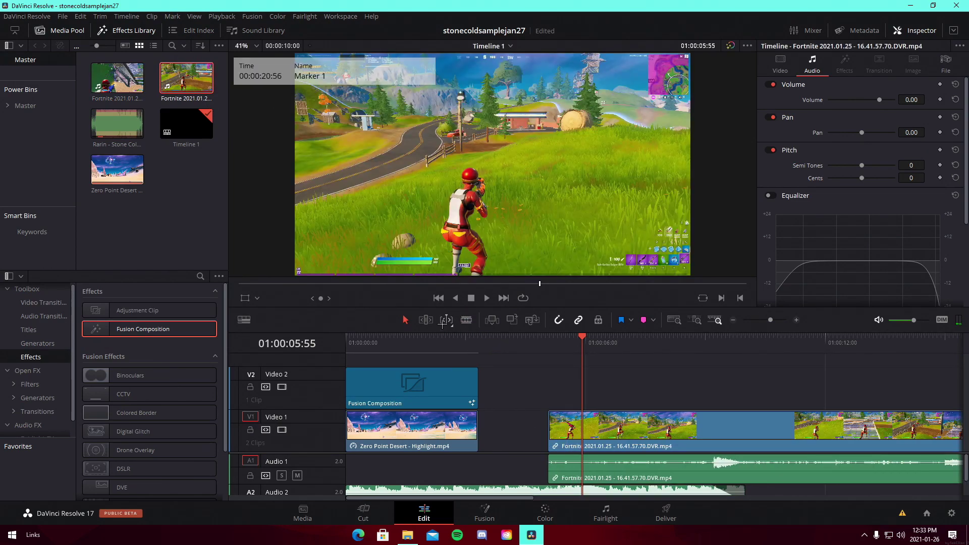
click(644, 423)
key(Delete)
Load "Fortnite 2021.01.25 - 16.41.57.70.DVR.mp4" as source and mark a range of 00:00:08:35 starting at 00:00:20:14.
click(202, 85)
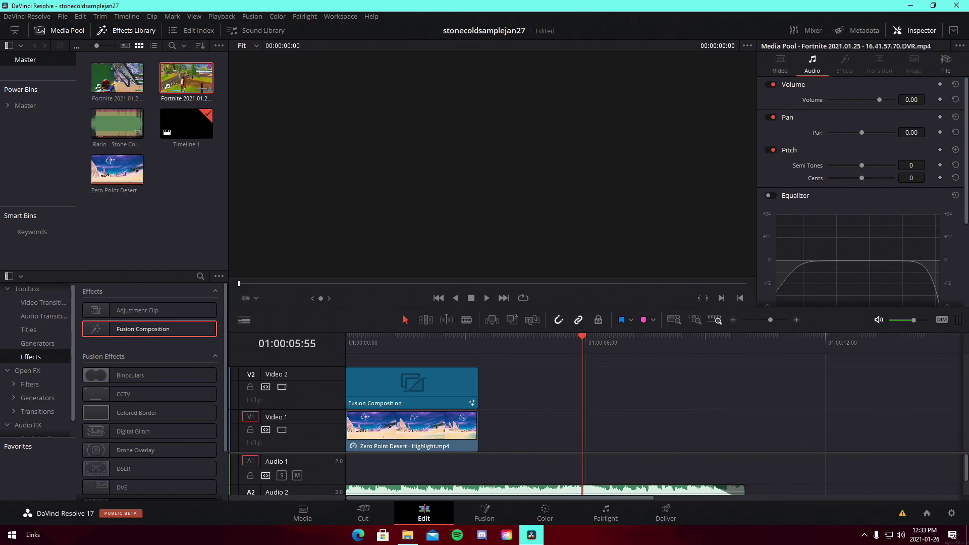
double_click(201, 83)
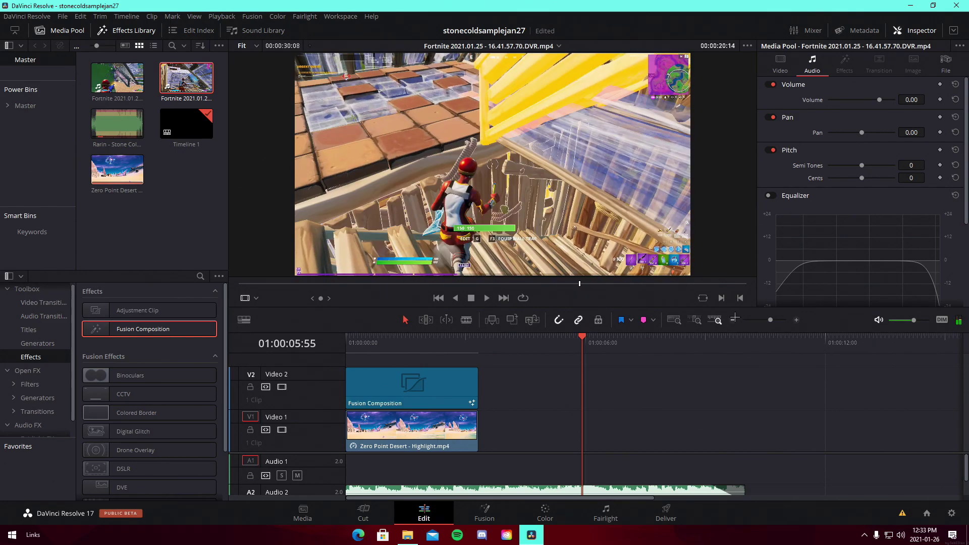
click(719, 299)
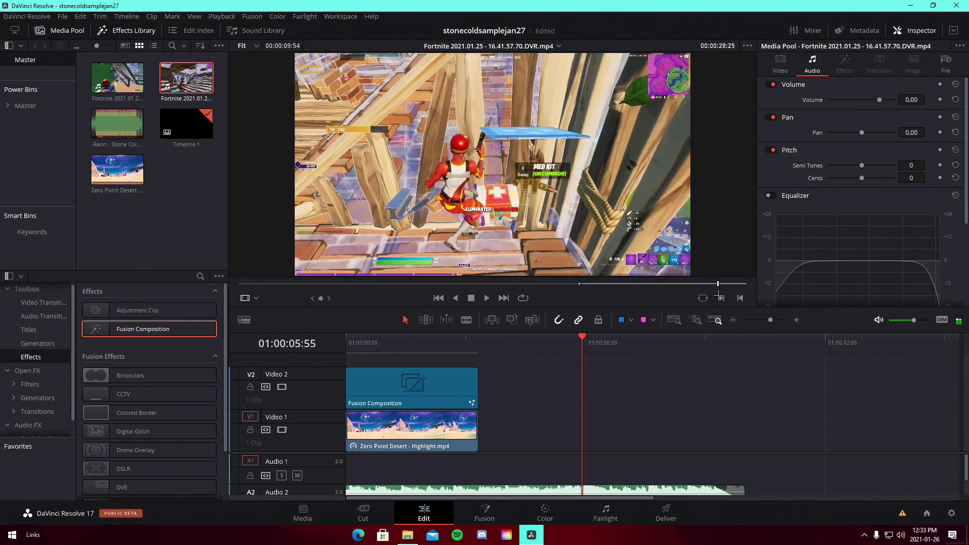
drag(739, 298, 608, 302)
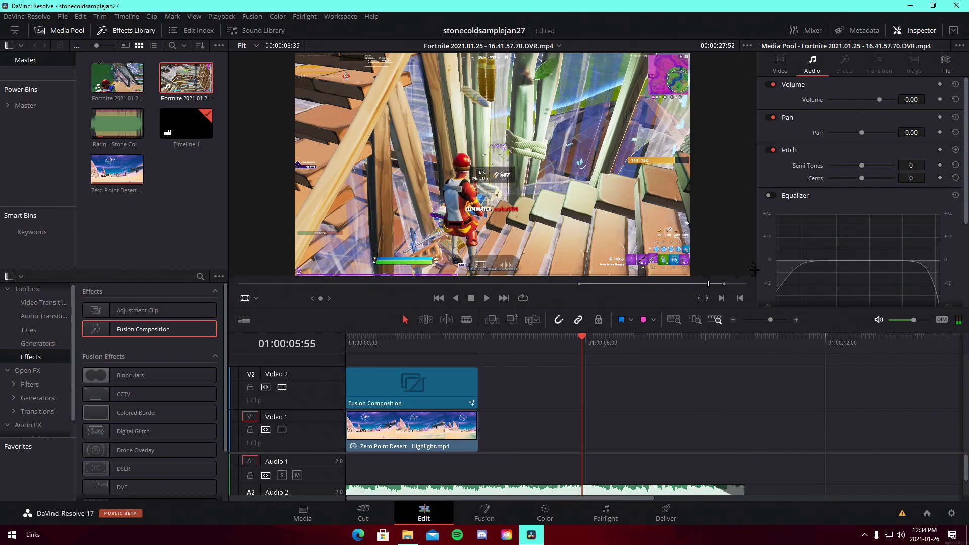
Place the marked gameplay range on Video 1, trim its start, and position its shot at the blue marker at 01:00:05:55.
drag(186, 79, 656, 438)
scroll(612, 479, down, 1)
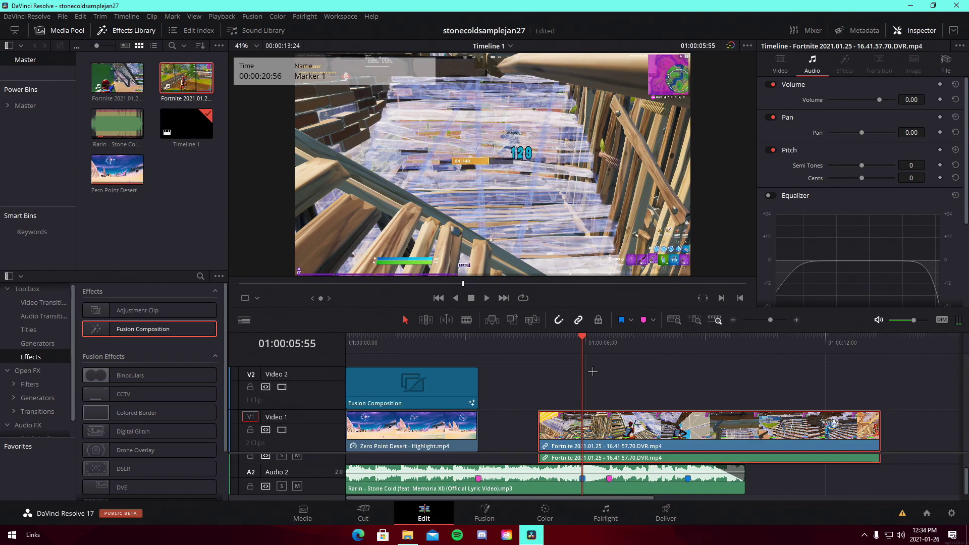
drag(639, 442, 614, 442)
drag(520, 443, 723, 444)
drag(789, 443, 599, 446)
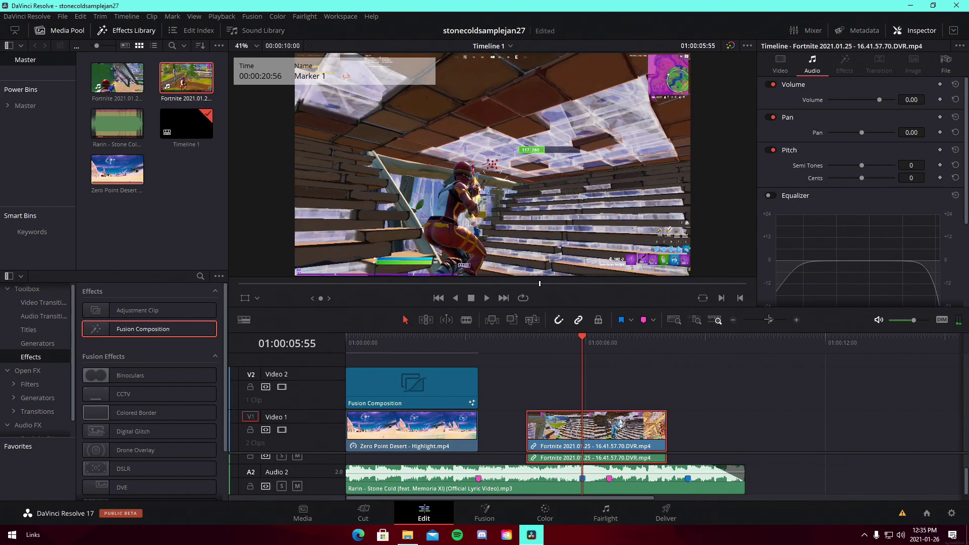
Inspect the shot frame at 01:00:05:55 up close and trim the gameplay clip's end to the second pink marker.
drag(767, 319, 770, 320)
drag(640, 424, 638, 429)
scroll(459, 160, up, 3)
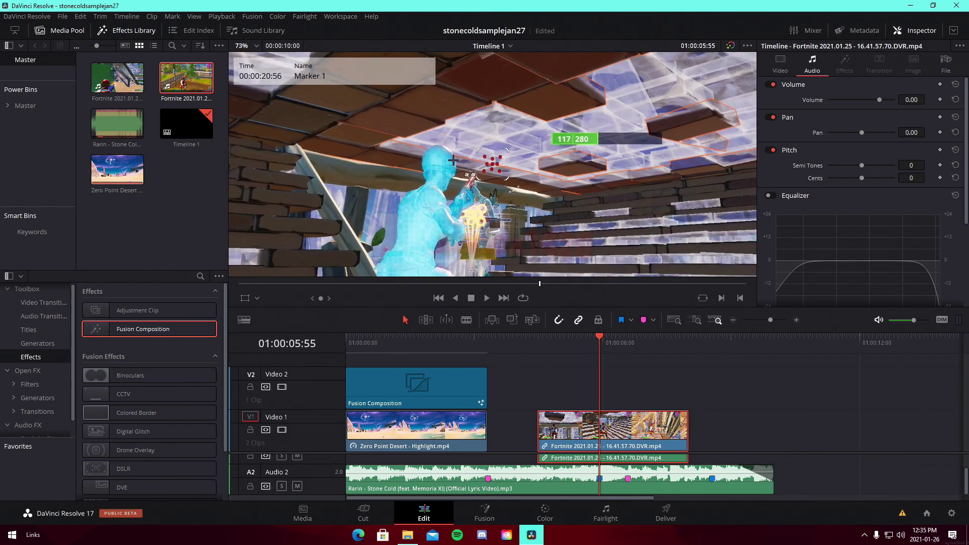
scroll(459, 160, up, 8)
scroll(542, 193, down, 10)
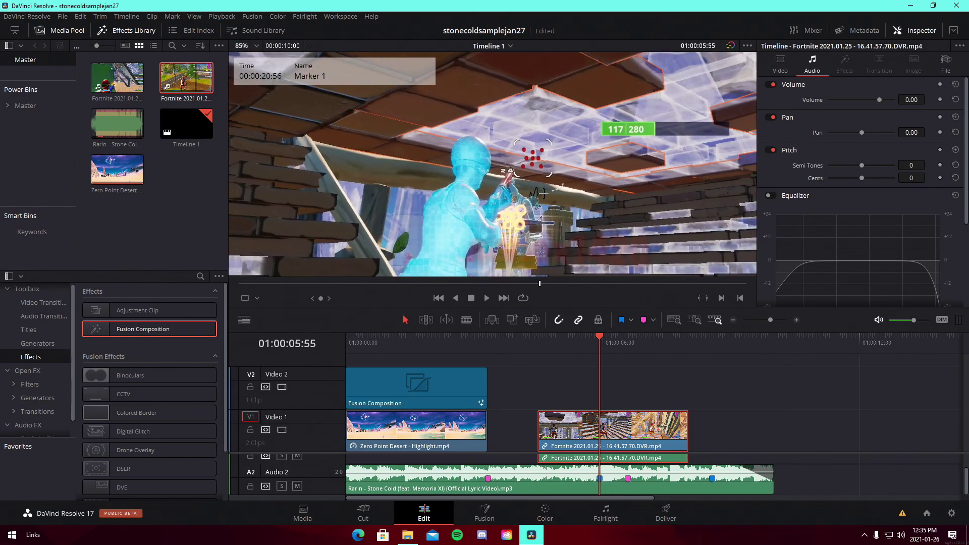
scroll(543, 194, down, 4)
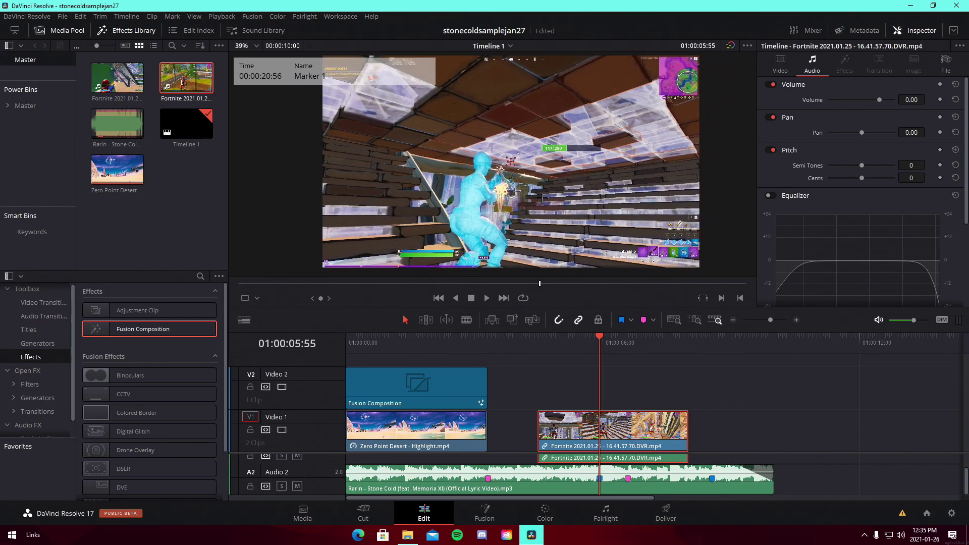
drag(685, 434, 626, 440)
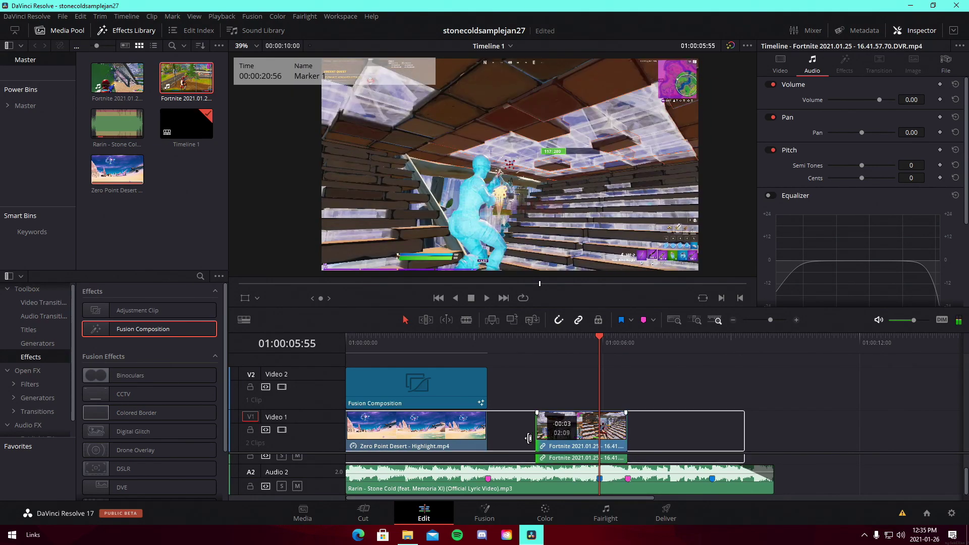